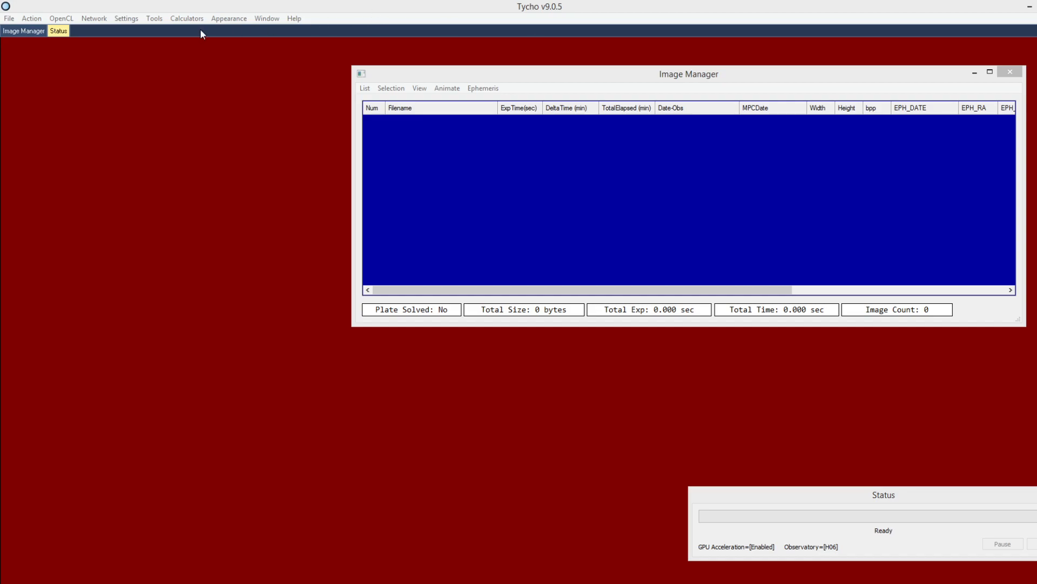
Open the Lightcurve Database and search it for object 1884
{"action": "left_click", "coordinate": [155, 19]}
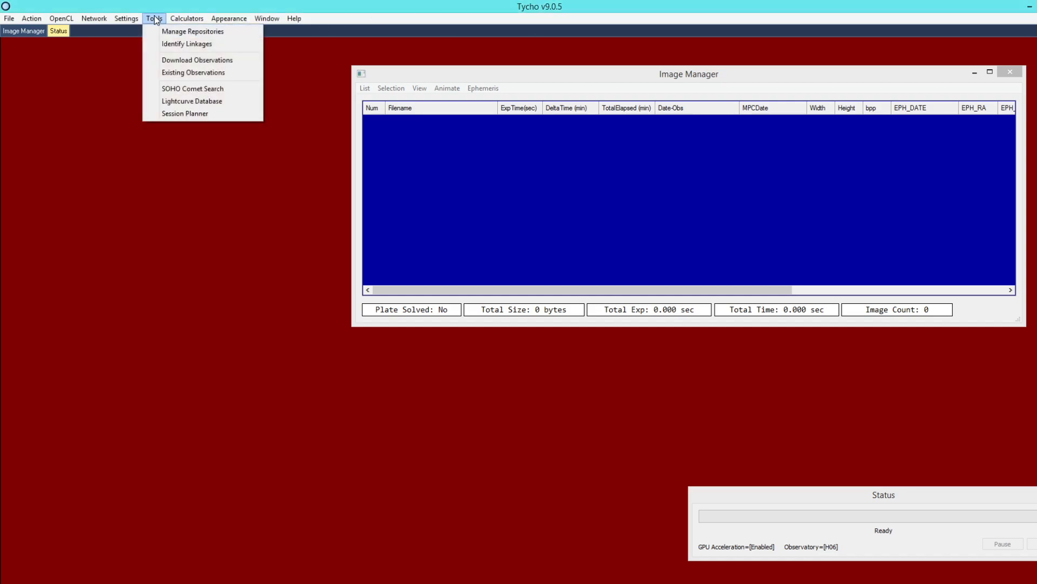
{"action": "left_click", "coordinate": [181, 102]}
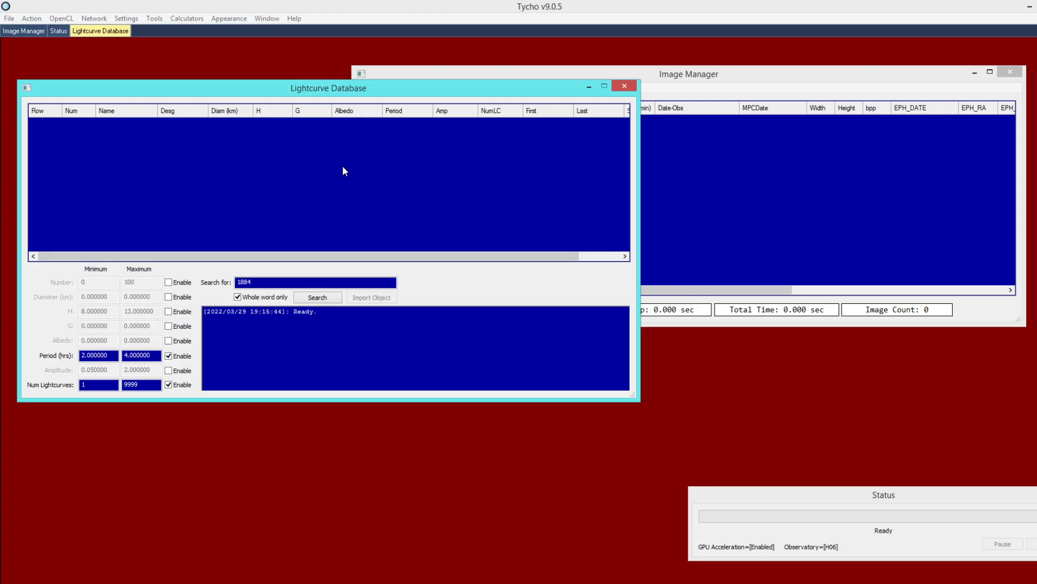
{"action": "left_click_drag", "start_coordinate": [255, 281], "coordinate": [193, 280]}
{"action": "left_click", "coordinate": [315, 299]}
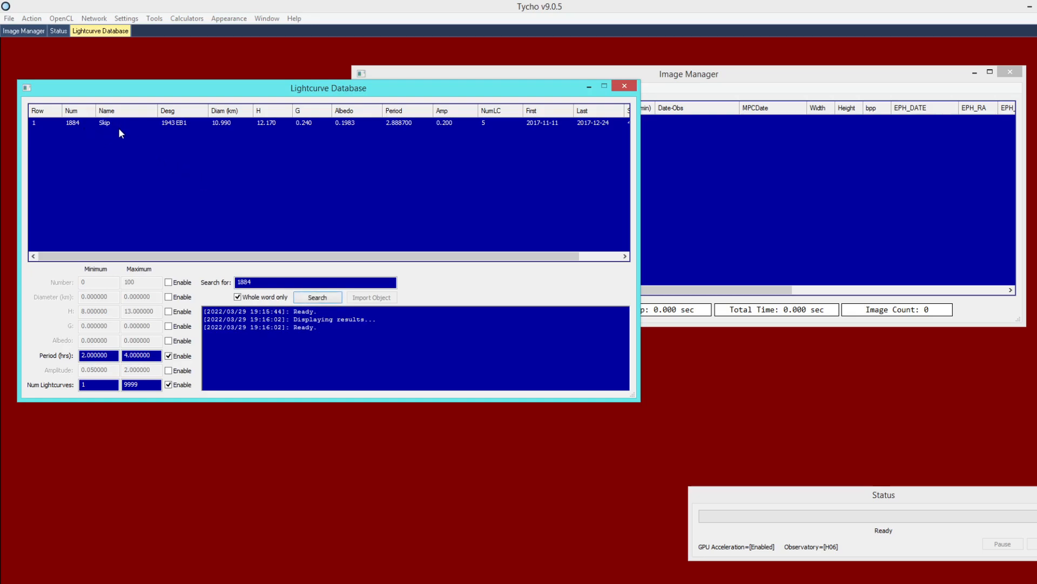
Import the photometry of object 1884 Skip from the Lightcurve Database
{"action": "left_click", "coordinate": [118, 124]}
{"action": "left_click", "coordinate": [373, 298]}
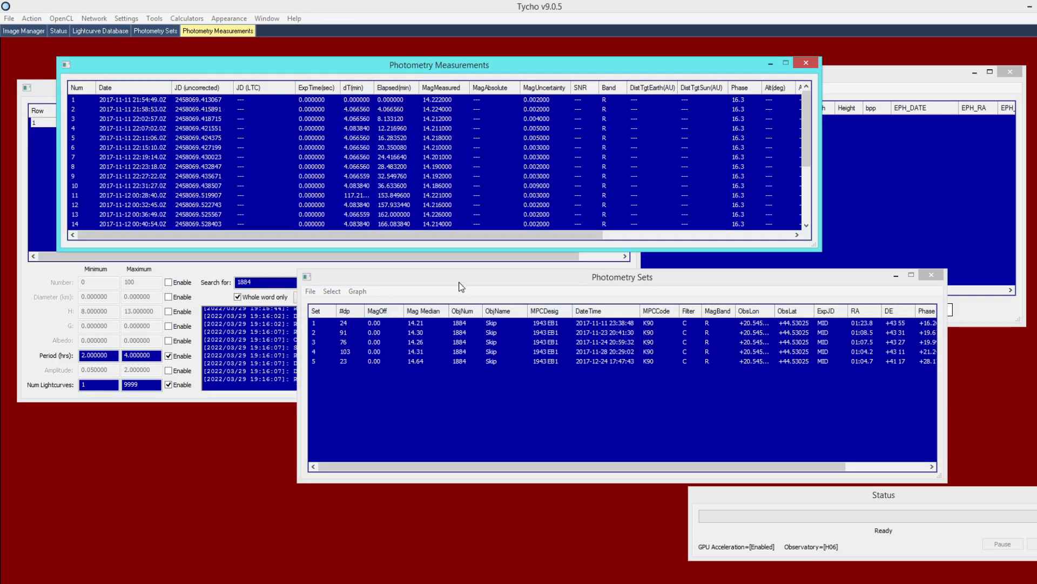
{"action": "left_click_drag", "start_coordinate": [465, 285], "coordinate": [464, 291]}
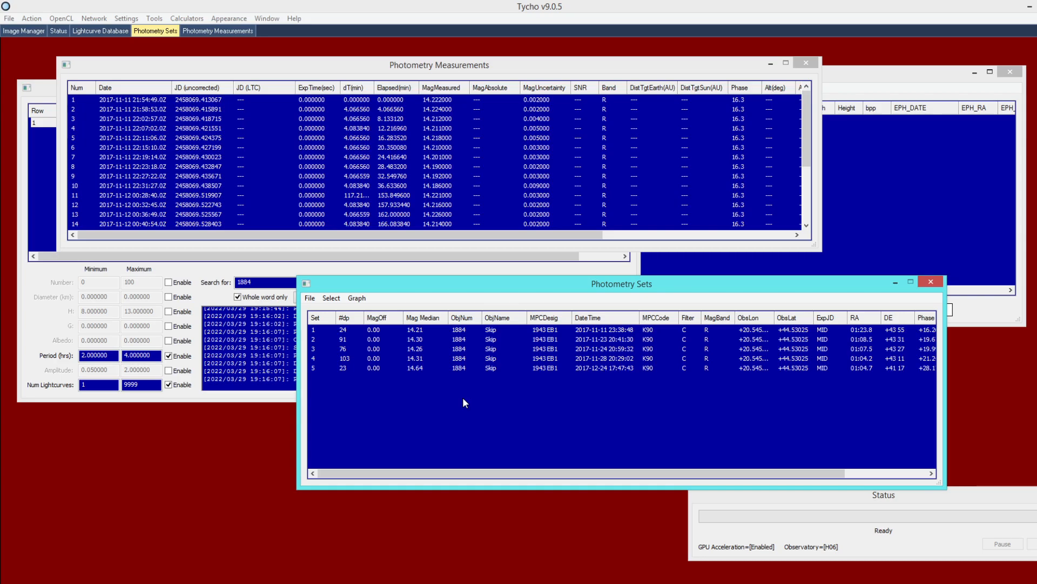
Review the observation dates and measurements of photometry sets 1 to 5, one set at a time
{"action": "left_click", "coordinate": [624, 330]}
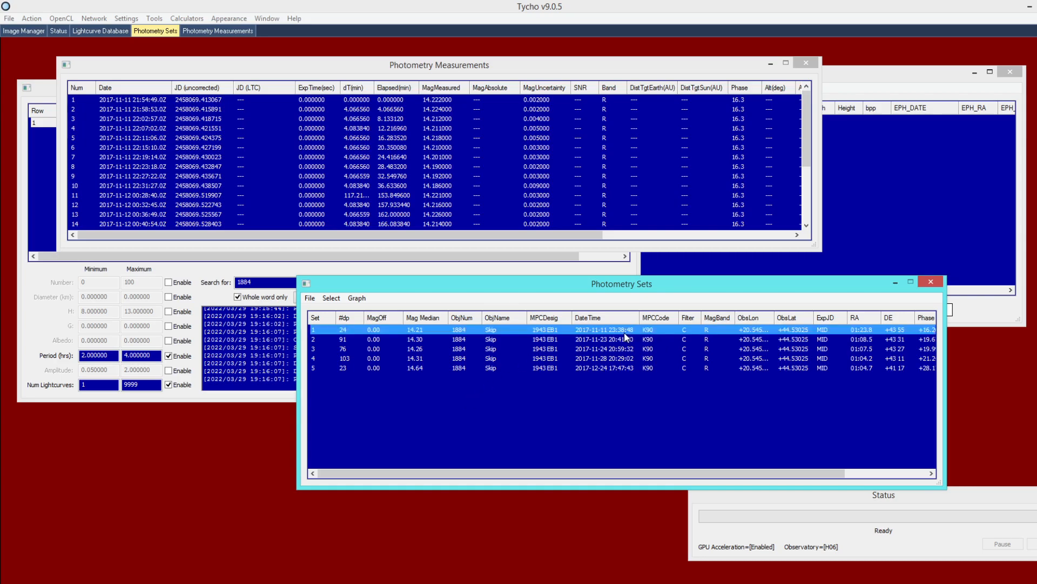
{"action": "left_click", "coordinate": [602, 340]}
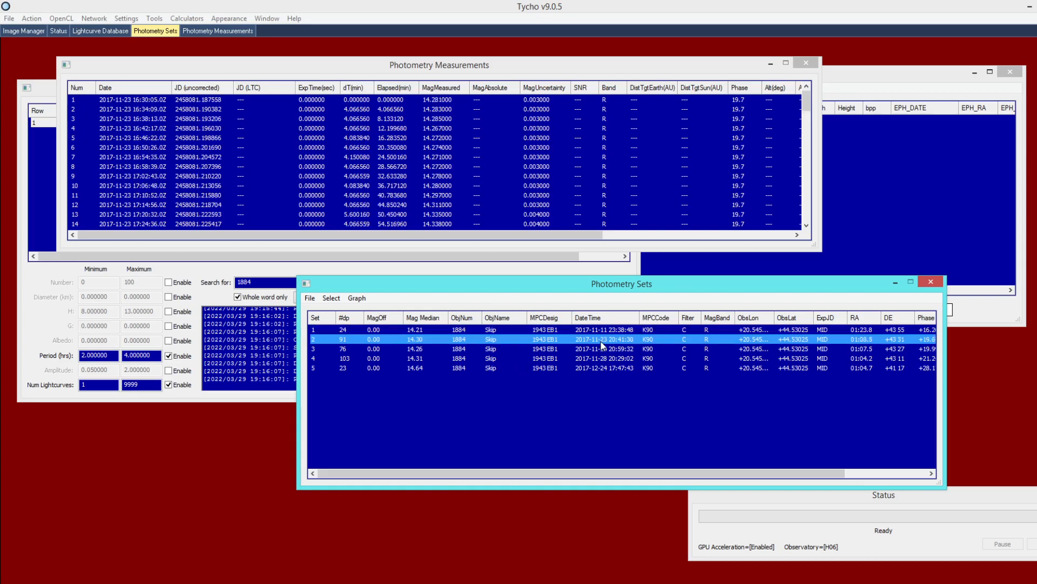
{"action": "left_click", "coordinate": [606, 350]}
{"action": "left_click", "coordinate": [607, 358]}
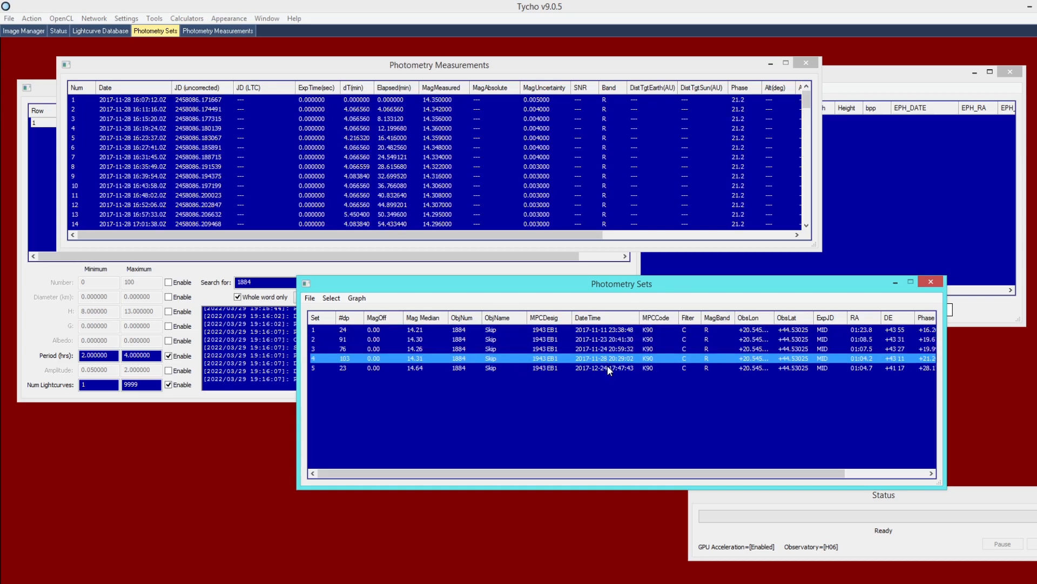
{"action": "left_click", "coordinate": [606, 368]}
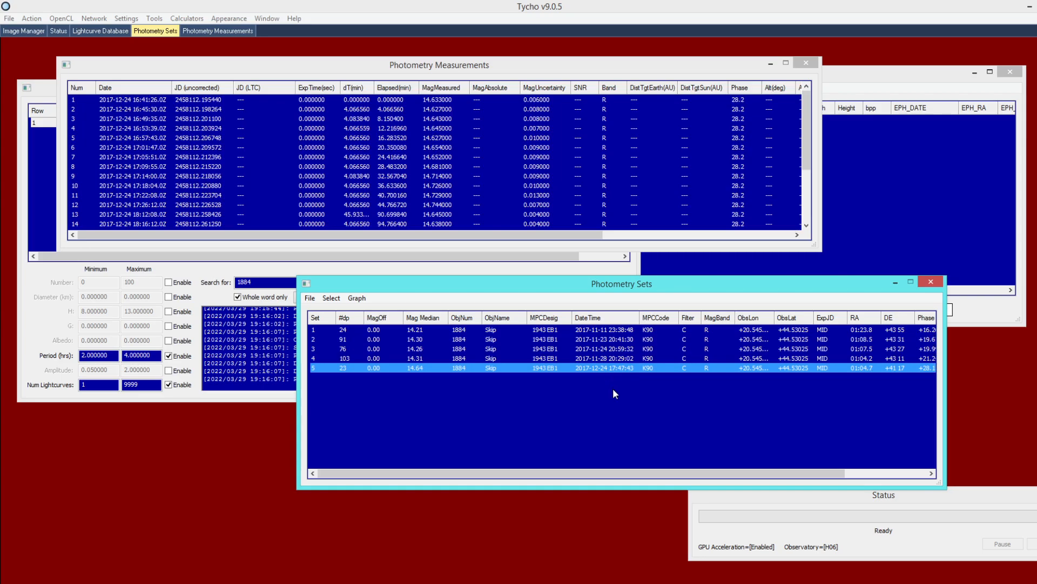
{"action": "left_click", "coordinate": [612, 388]}
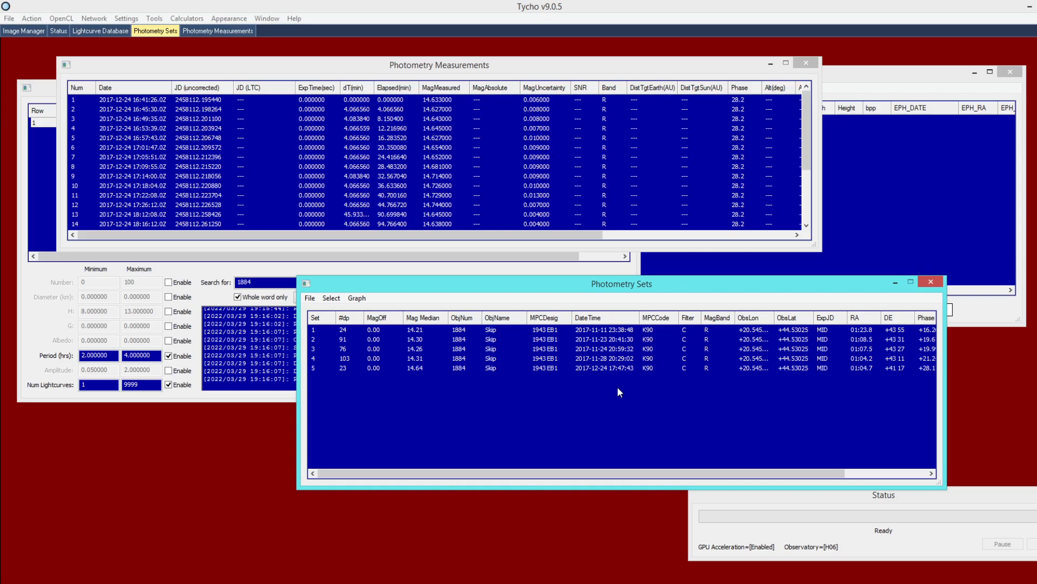
Plot all photometry sets as a lightcurve and set its magnitude axis range to Floating
{"action": "left_click", "coordinate": [357, 297]}
{"action": "left_click", "coordinate": [378, 311]}
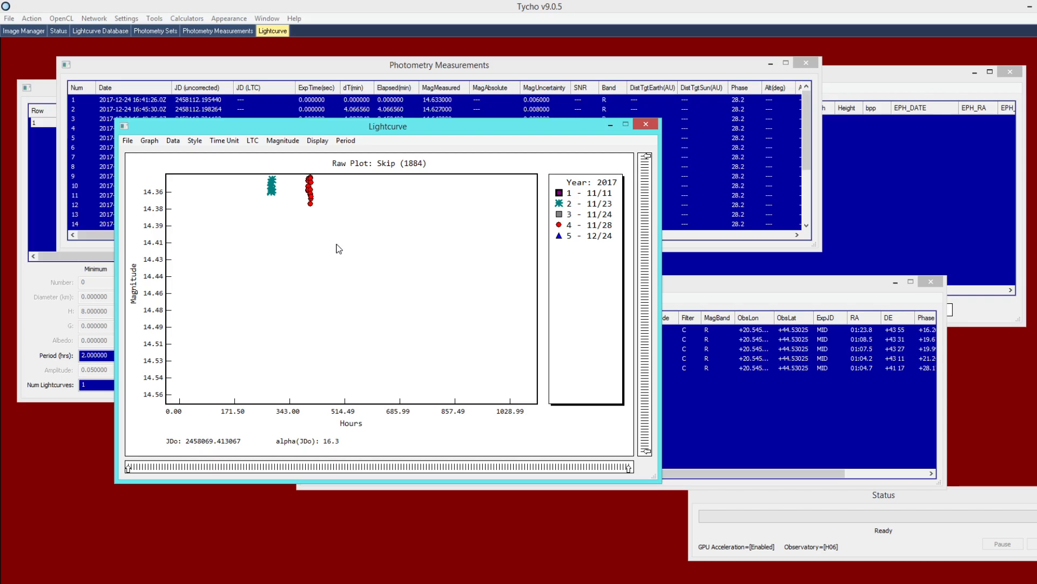
{"action": "left_click", "coordinate": [156, 142]}
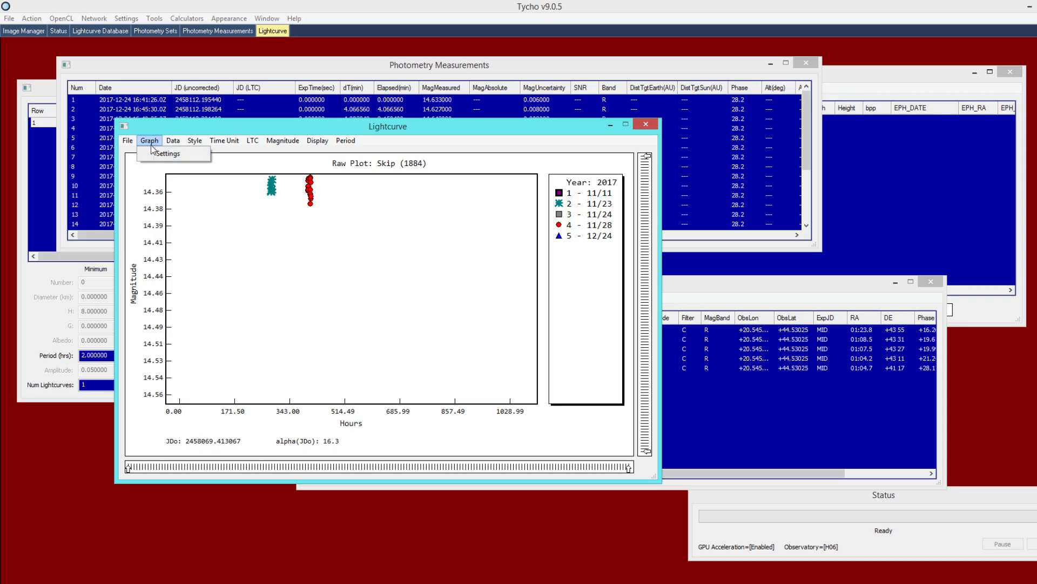
{"action": "left_click", "coordinate": [156, 154]}
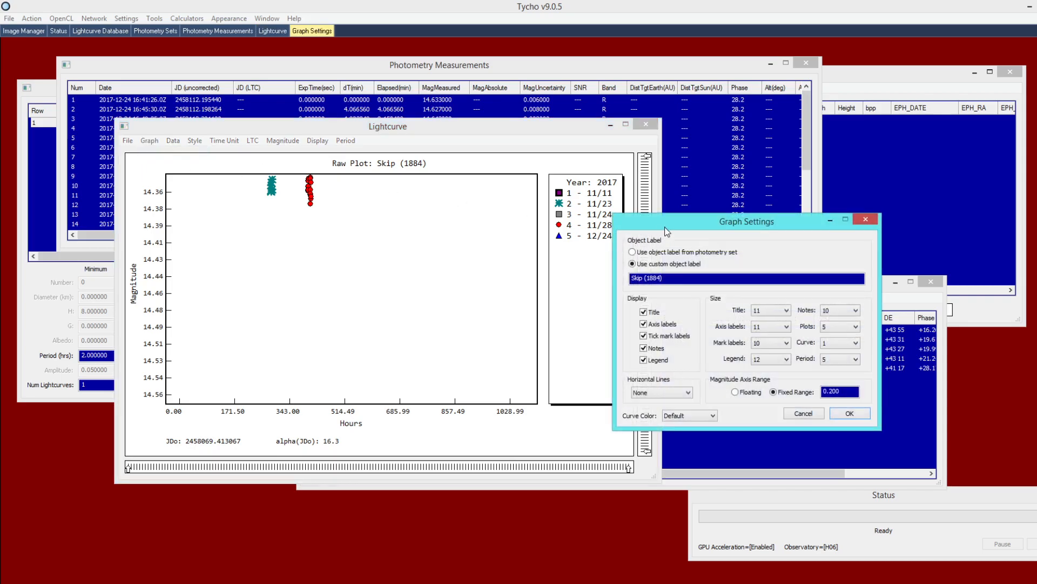
{"action": "left_click_drag", "start_coordinate": [665, 226], "coordinate": [650, 247]}
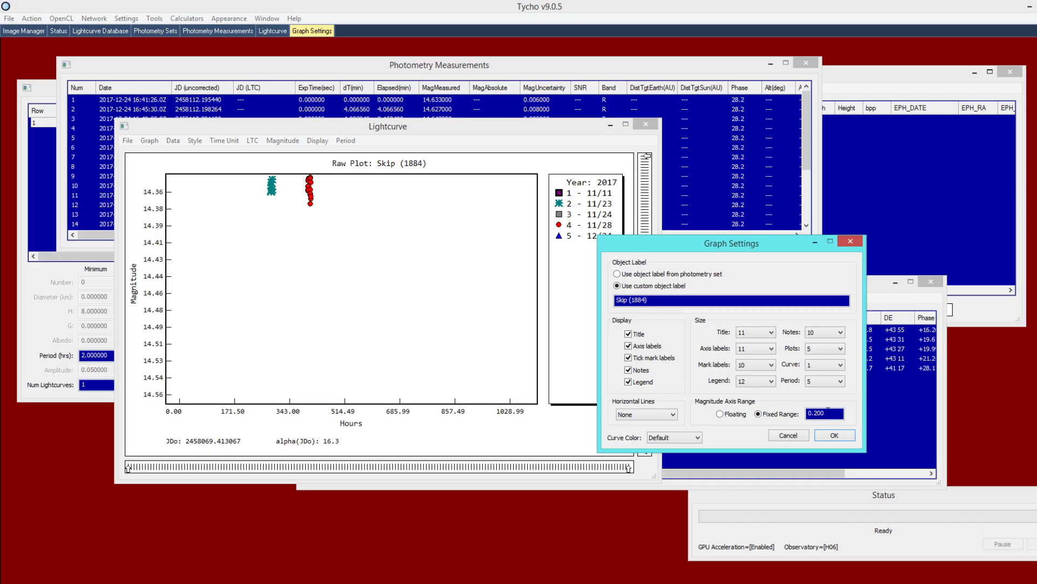
{"action": "left_click", "coordinate": [741, 415]}
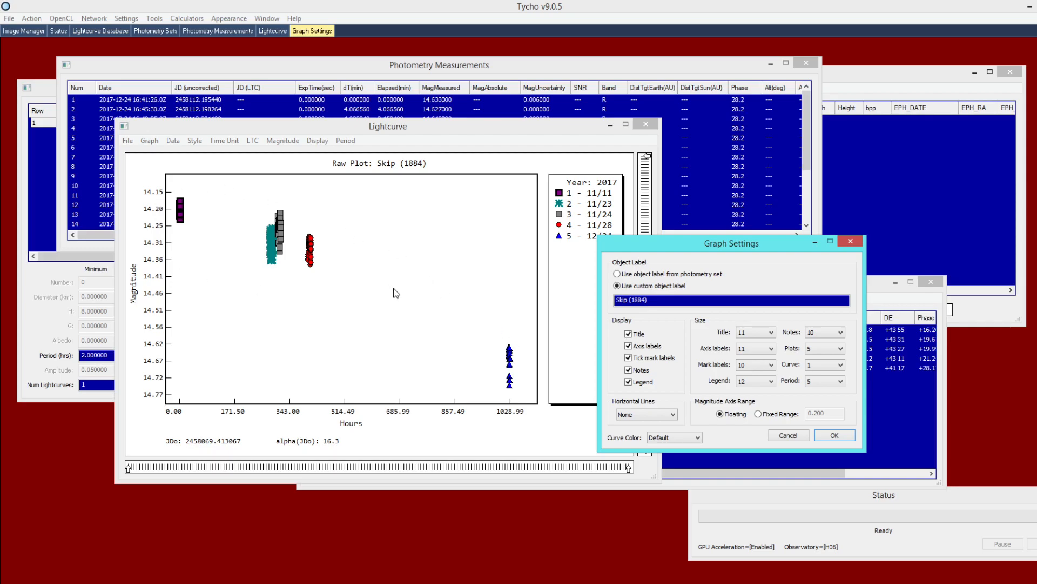
{"action": "left_click", "coordinate": [838, 435]}
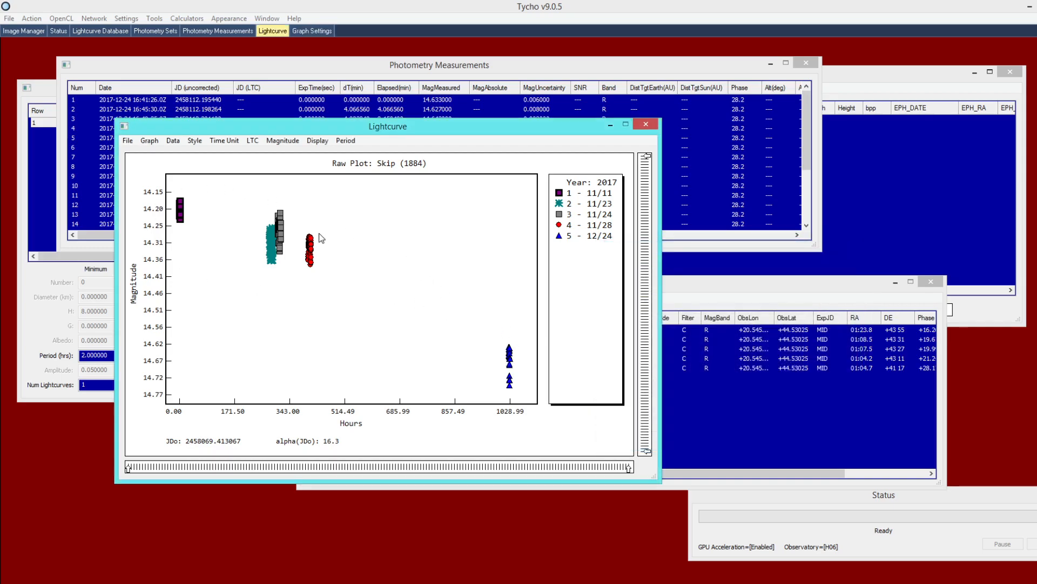
Run a period search on the raw lightcurve from 0.5 to 12 hours with 8000 steps and fit order 4
{"action": "left_click", "coordinate": [346, 141]}
{"action": "left_click", "coordinate": [358, 154]}
{"action": "left_click", "coordinate": [187, 119]}
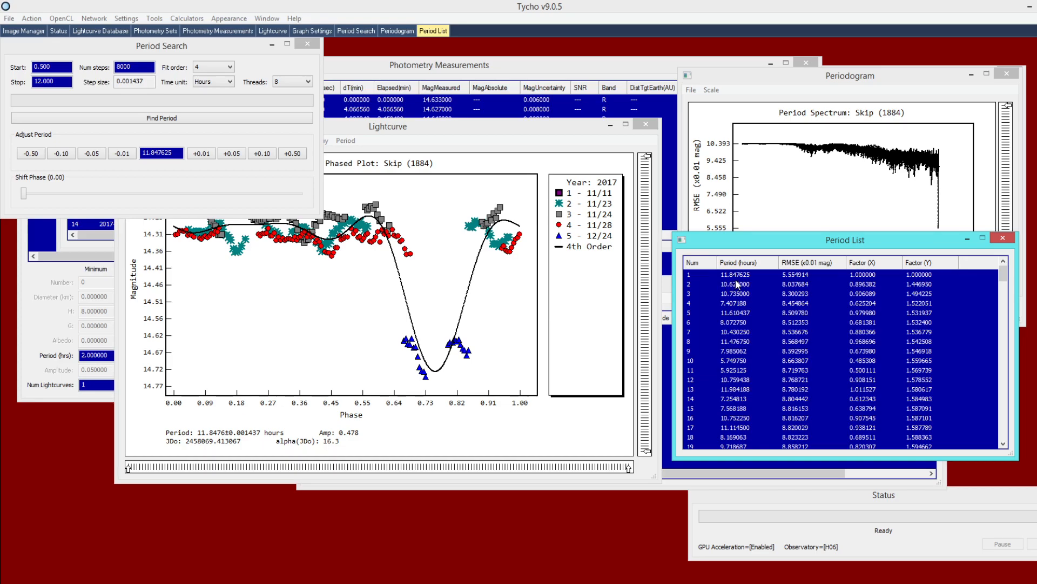
{"action": "left_click_drag", "start_coordinate": [798, 245], "coordinate": [812, 249]}
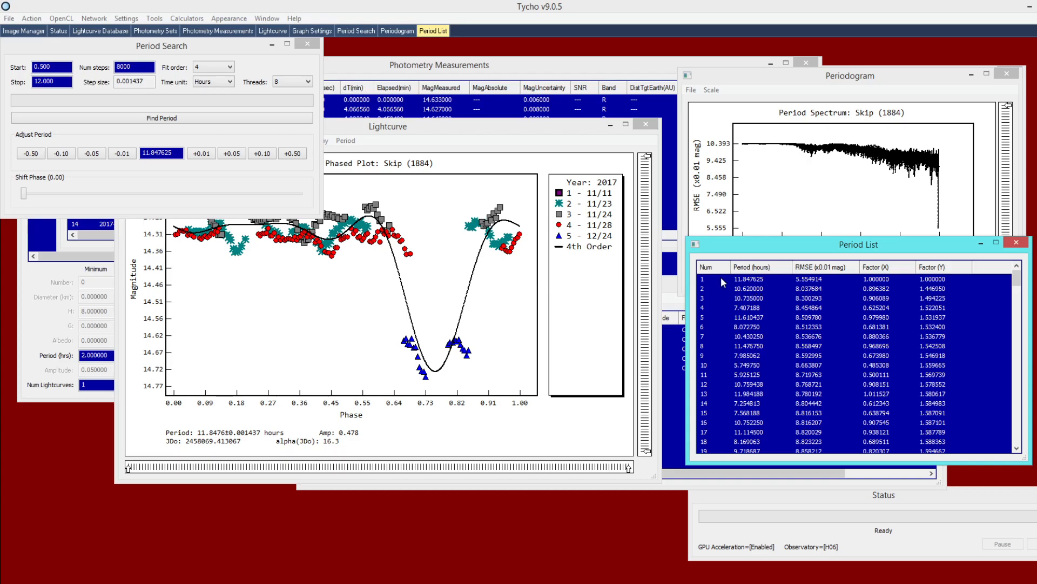
Switch the lightcurve display back to the raw plot and move its window clear of the photometry measurements
{"action": "left_click", "coordinate": [355, 131]}
{"action": "left_click", "coordinate": [318, 140]}
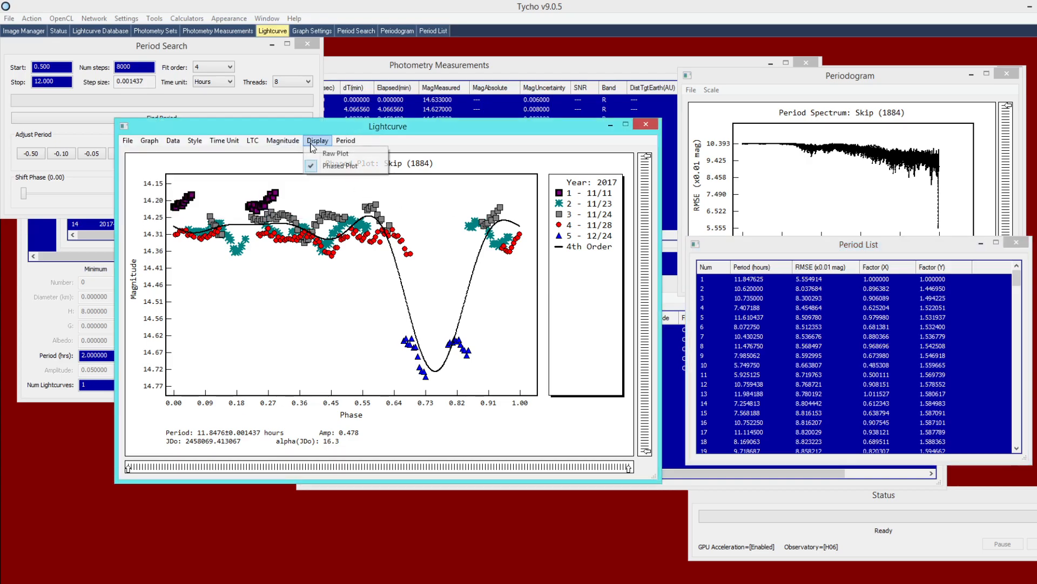
{"action": "left_click", "coordinate": [318, 153]}
{"action": "left_click_drag", "start_coordinate": [352, 131], "coordinate": [354, 164]}
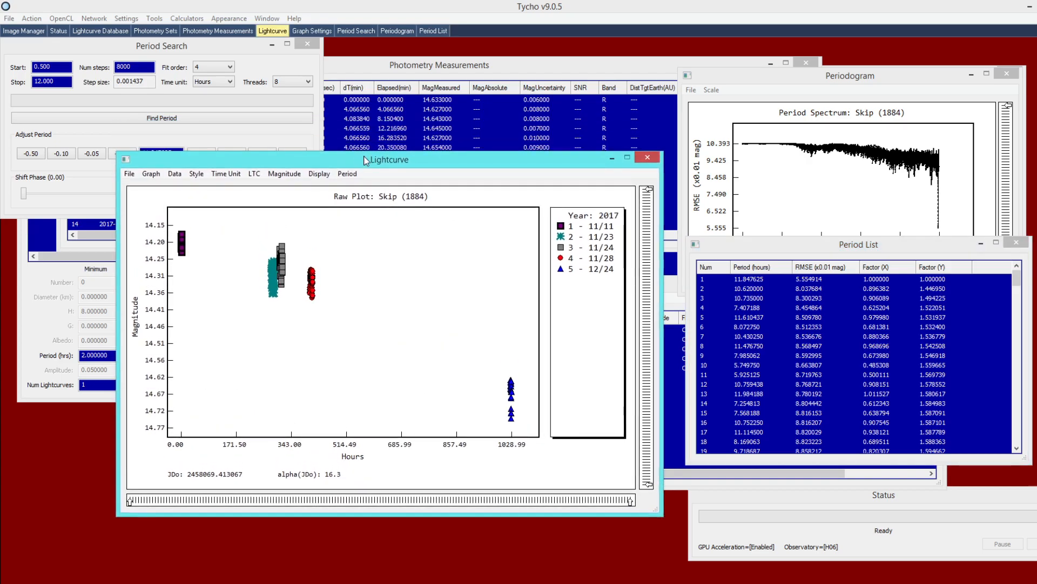
Select all five photometry sets, look up object number 1884 and apply the object data of Skip to them
{"action": "left_click", "coordinate": [373, 74]}
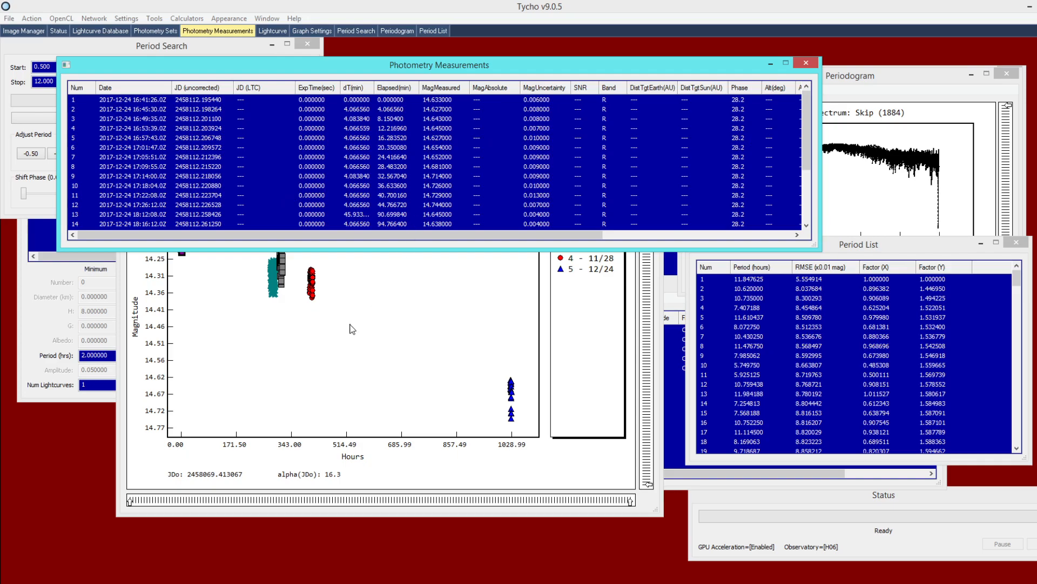
{"action": "left_click", "coordinate": [162, 31]}
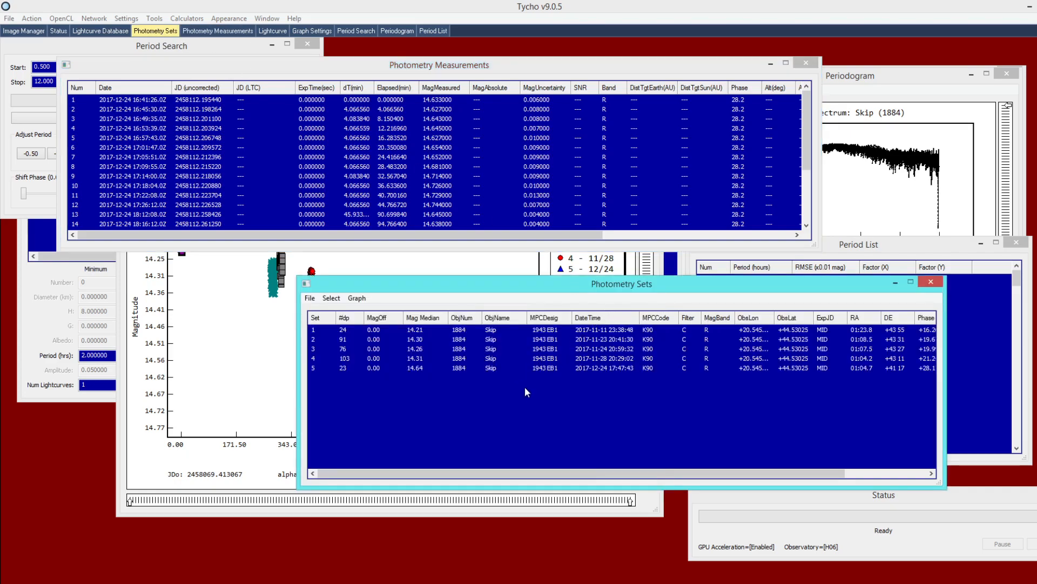
{"action": "left_click_drag", "start_coordinate": [510, 387], "coordinate": [406, 325]}
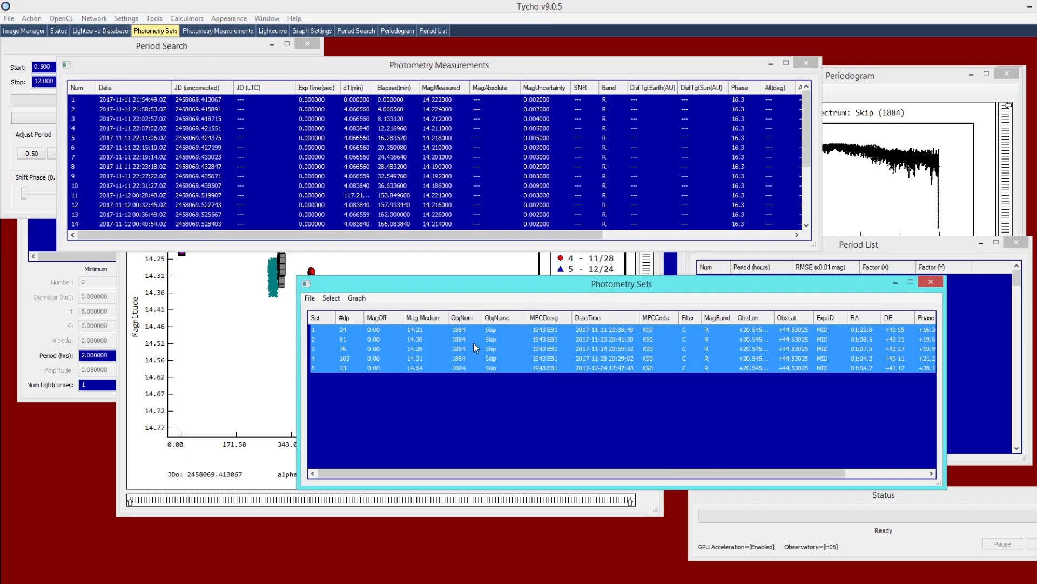
{"action": "right_click", "coordinate": [507, 352]}
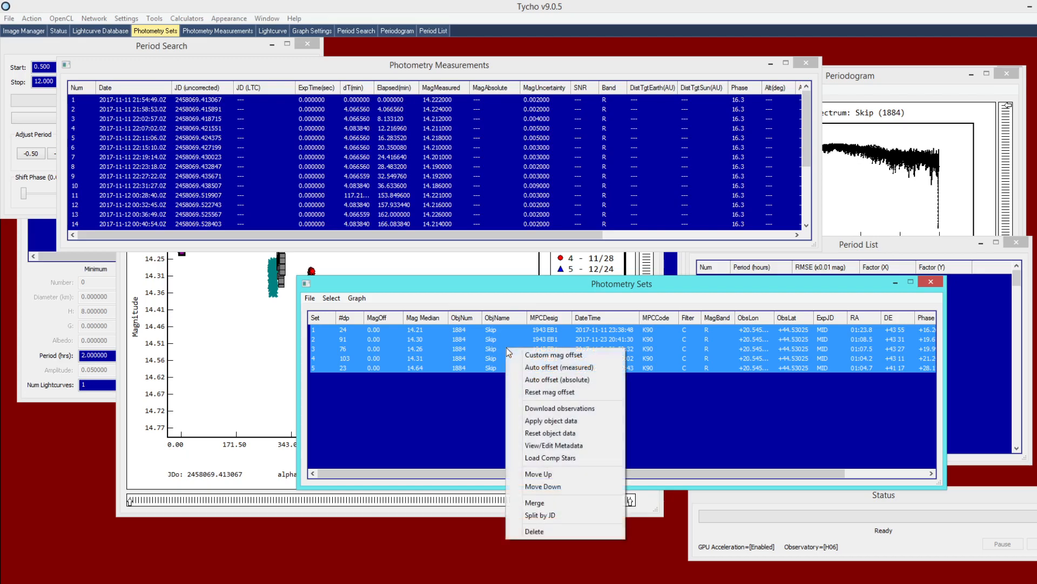
{"action": "left_click", "coordinate": [538, 420]}
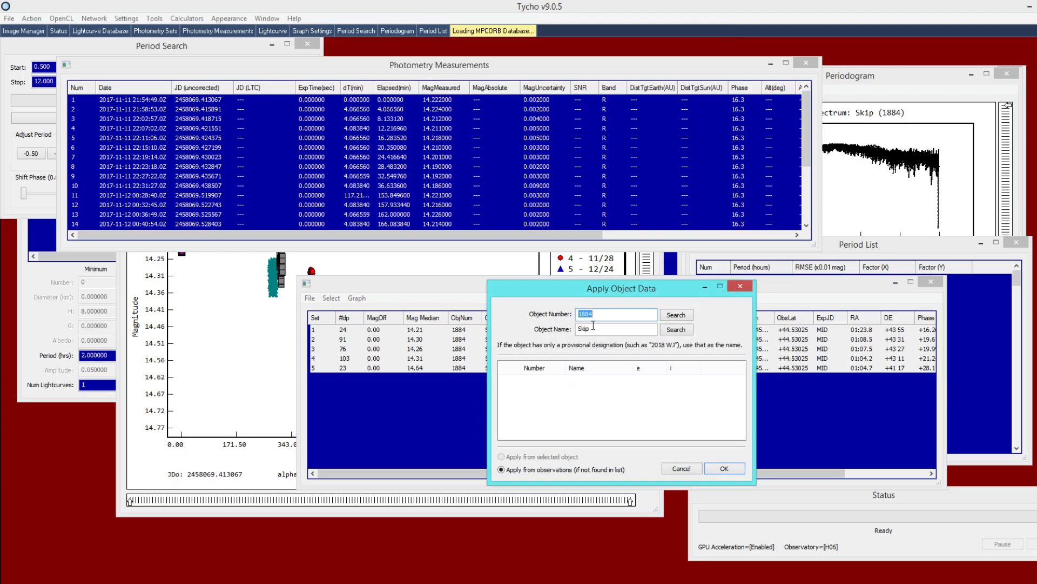
{"action": "left_click", "coordinate": [675, 316]}
{"action": "left_click", "coordinate": [562, 380]}
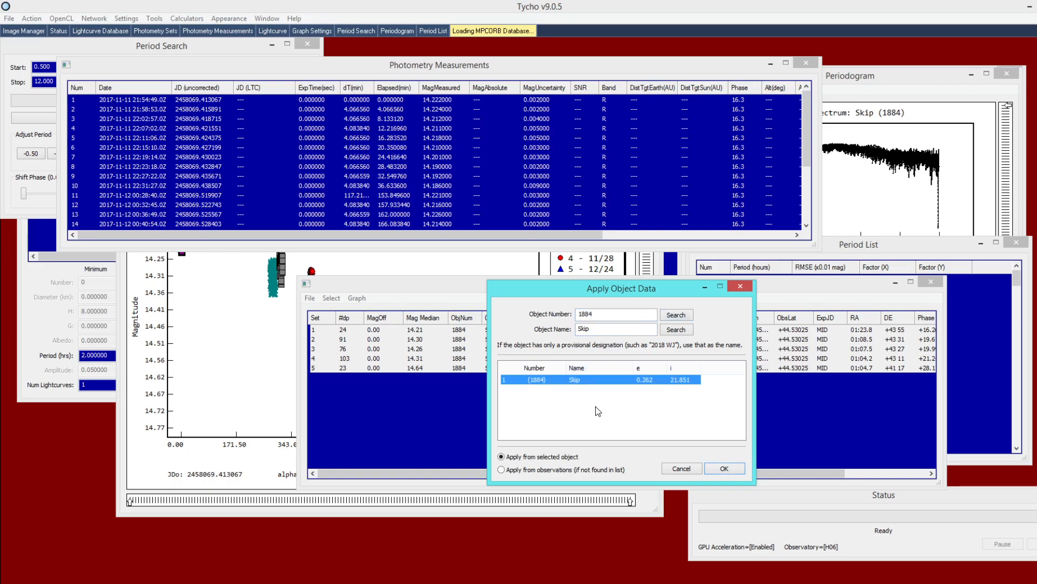
{"action": "left_click", "coordinate": [721, 468]}
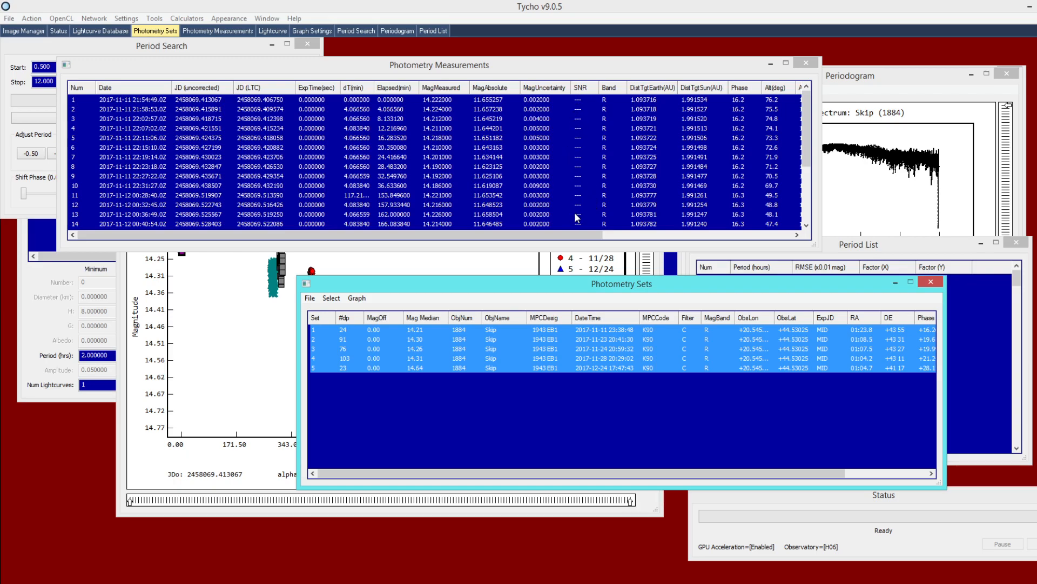
{"action": "left_click", "coordinate": [265, 327]}
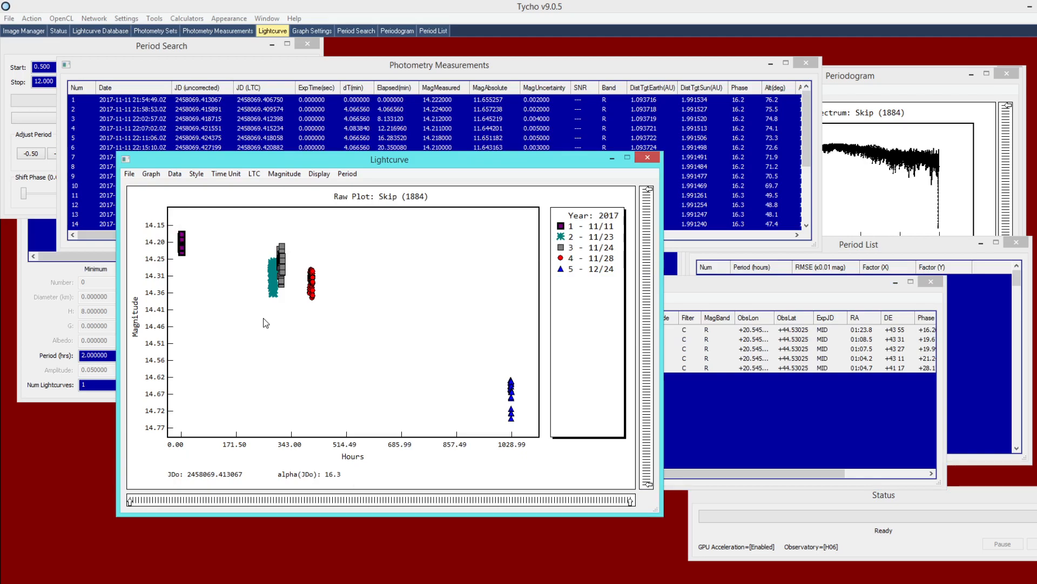
{"action": "left_click", "coordinate": [151, 174]}
{"action": "left_click", "coordinate": [159, 186]}
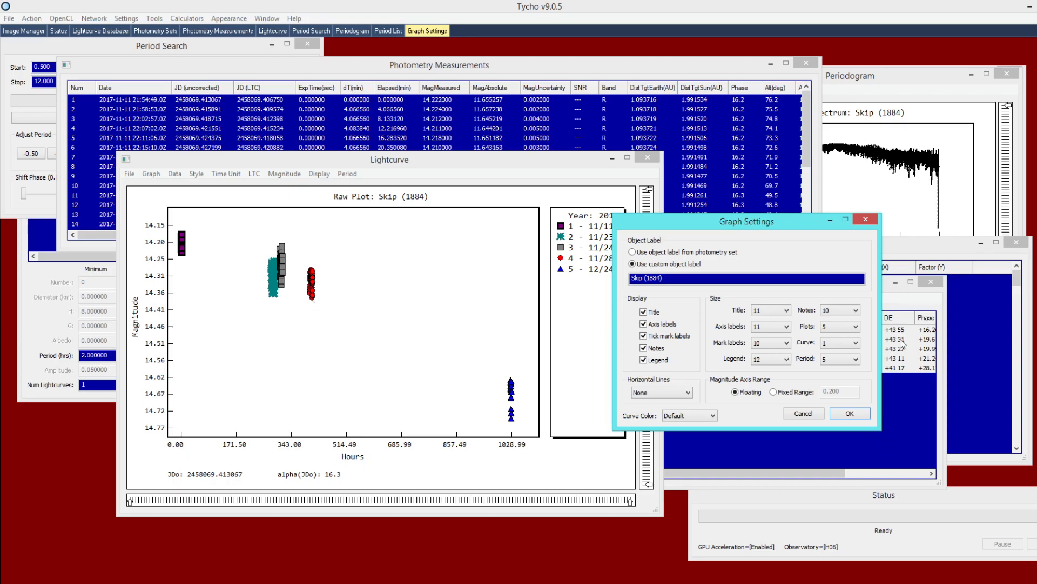
Replot all photometry sets with the applied object data
{"action": "left_click", "coordinate": [889, 295]}
{"action": "left_click", "coordinate": [359, 298]}
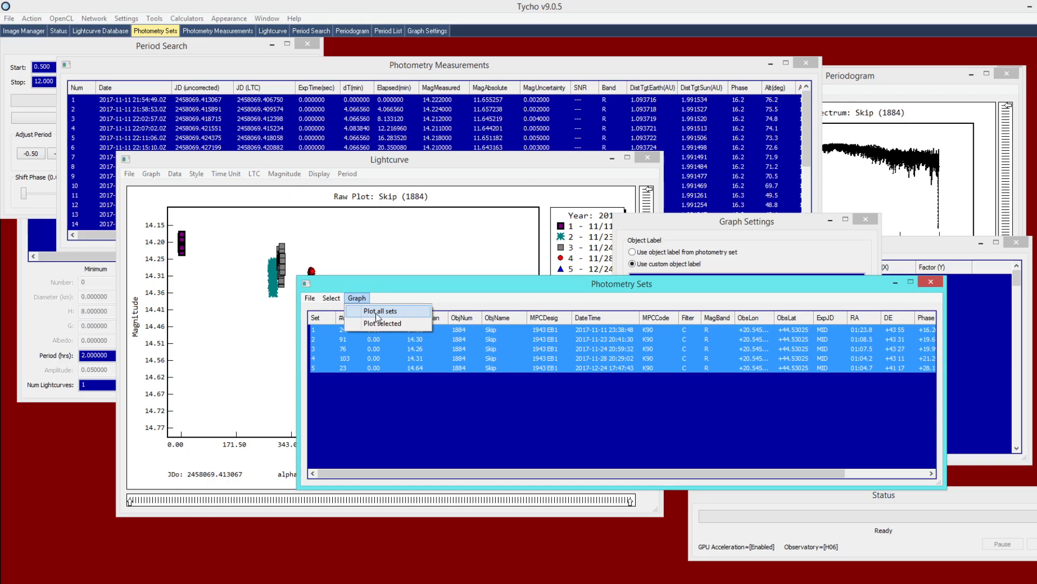
{"action": "left_click", "coordinate": [377, 313]}
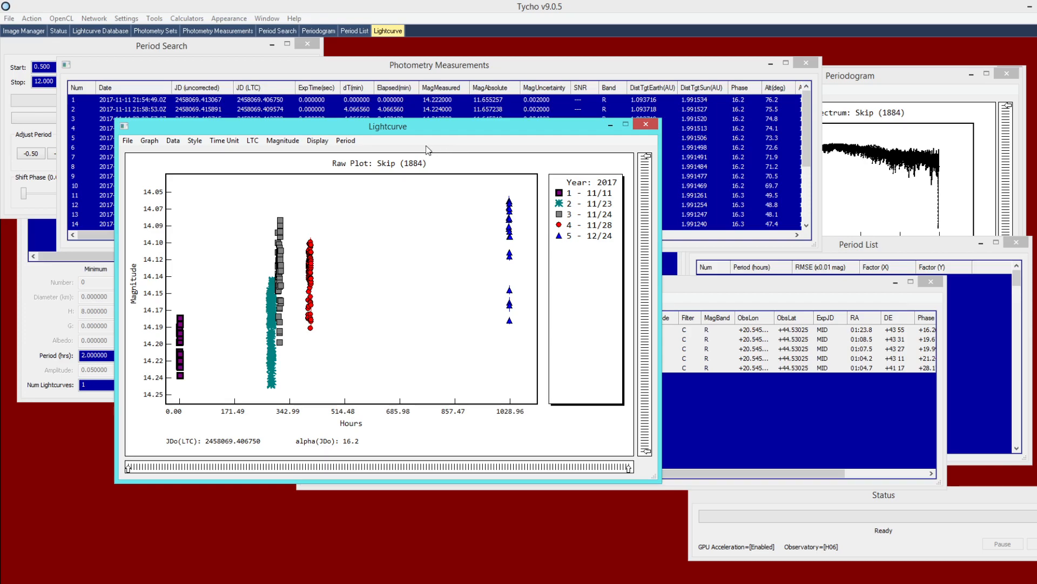
Check the light-time correction and (H-G) magnitude correction options of the replotted lightcurve
{"action": "left_click", "coordinate": [250, 140]}
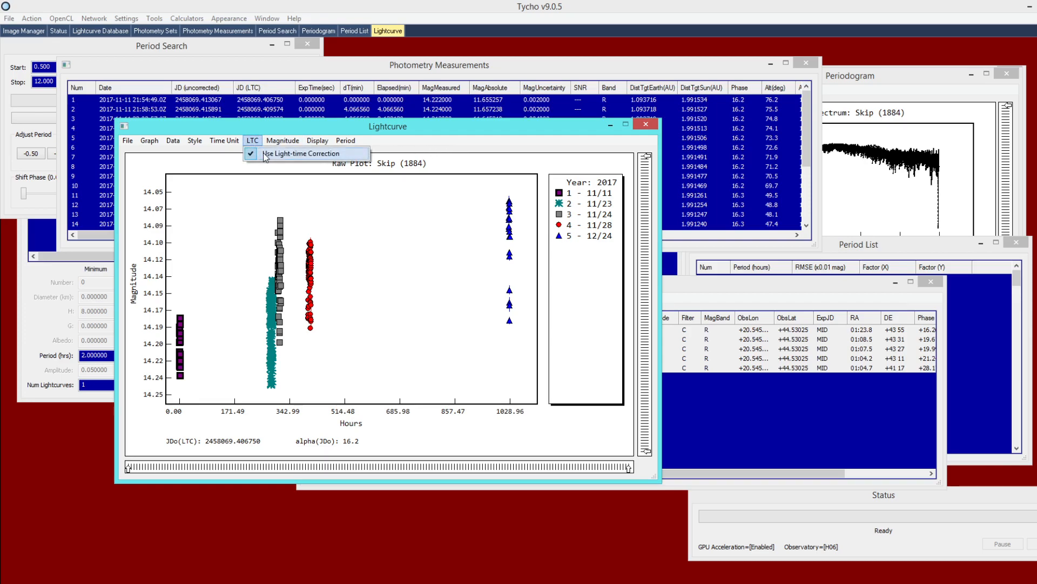
{"action": "mouse_move", "coordinate": [282, 141]}
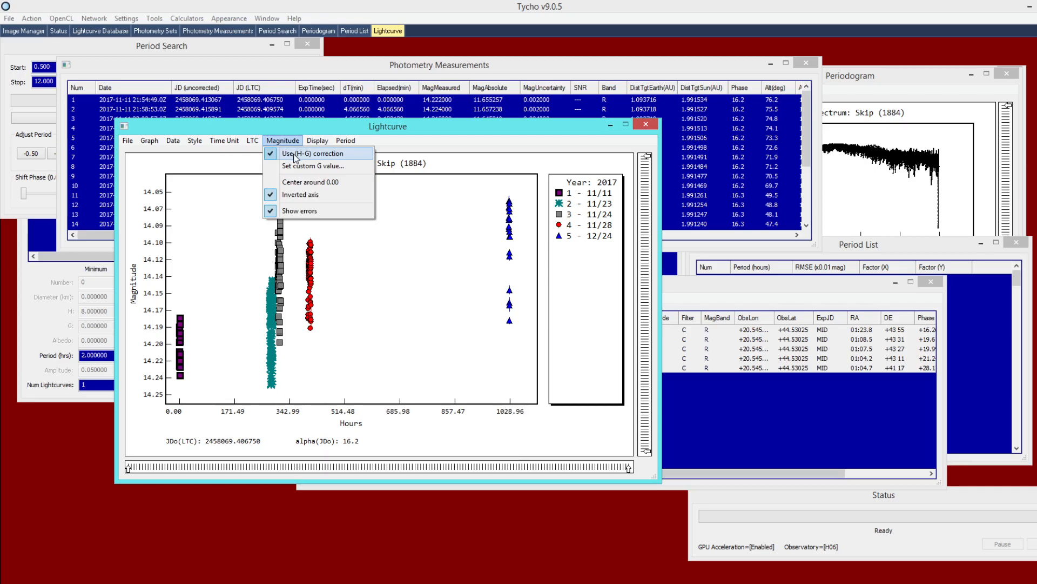
{"action": "left_click", "coordinate": [292, 154]}
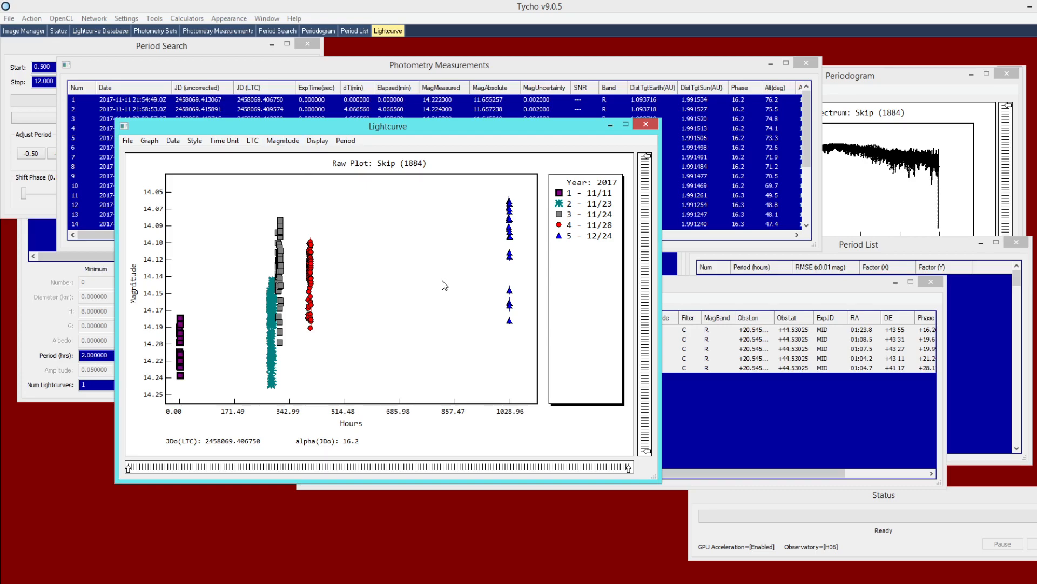
Run the period search on the corrected lightcurve and bring up the list of candidate periods
{"action": "left_click", "coordinate": [344, 141]}
{"action": "left_click", "coordinate": [354, 155]}
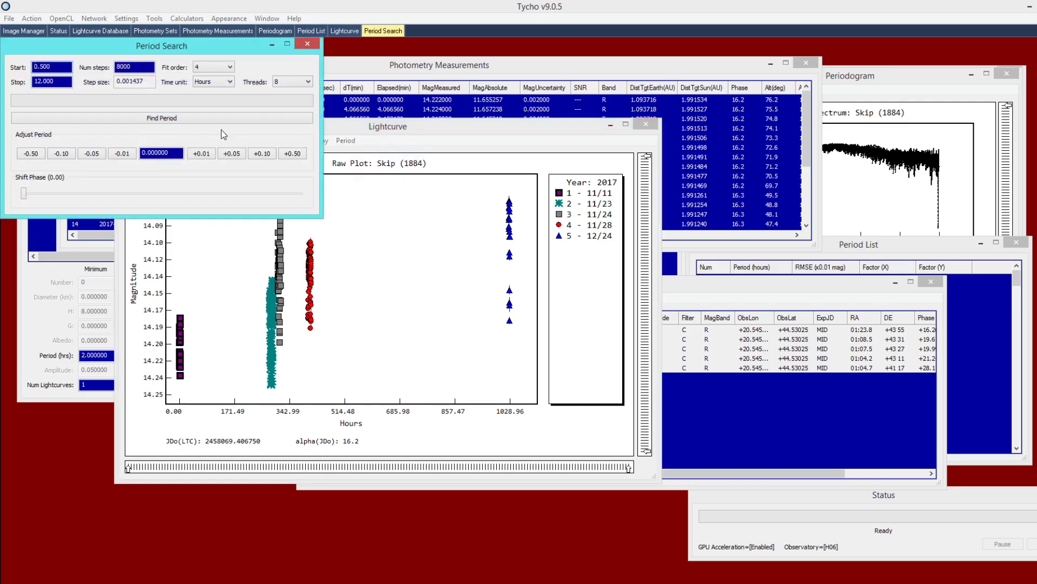
{"action": "left_click", "coordinate": [185, 119]}
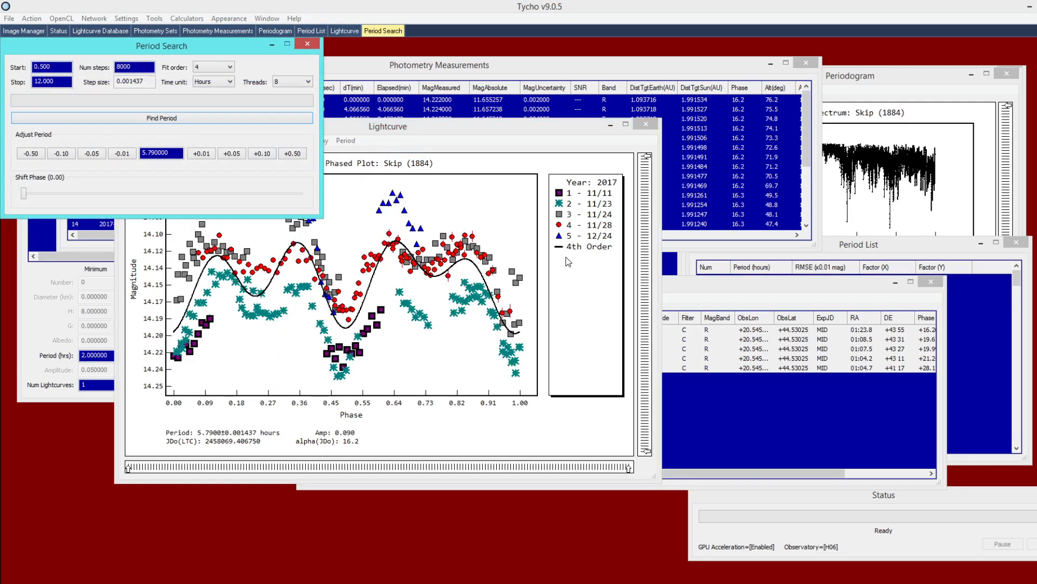
{"action": "left_click", "coordinate": [877, 248]}
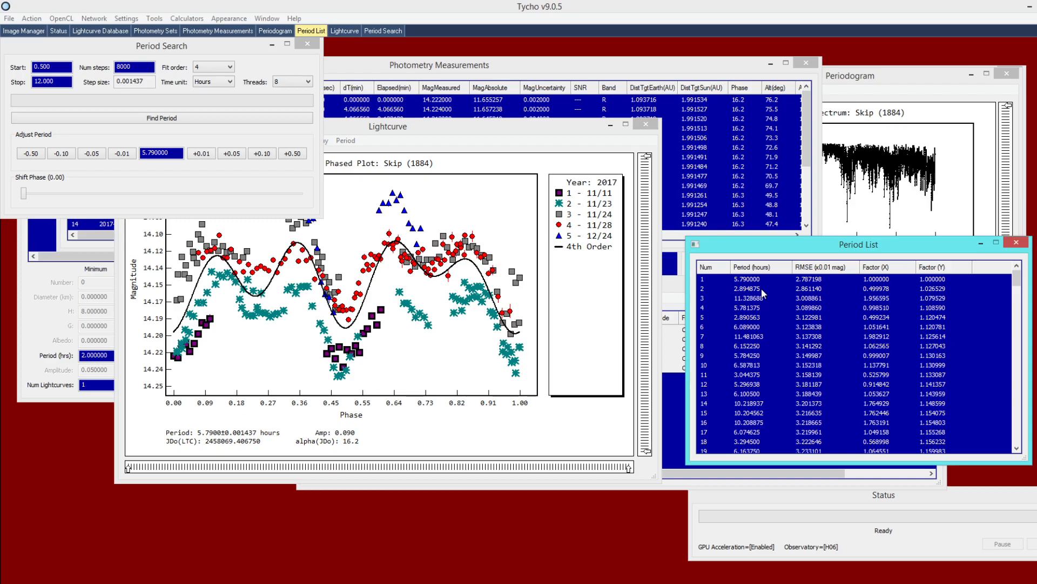
Return to the phased lightcurve and switch its display to the raw plot
{"action": "left_click", "coordinate": [452, 138]}
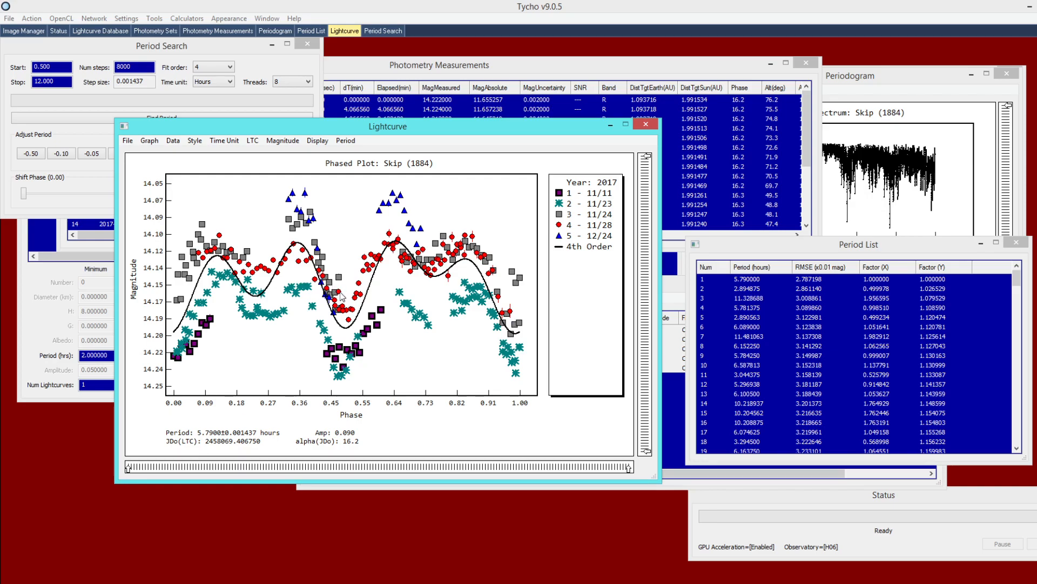
{"action": "left_click", "coordinate": [317, 141]}
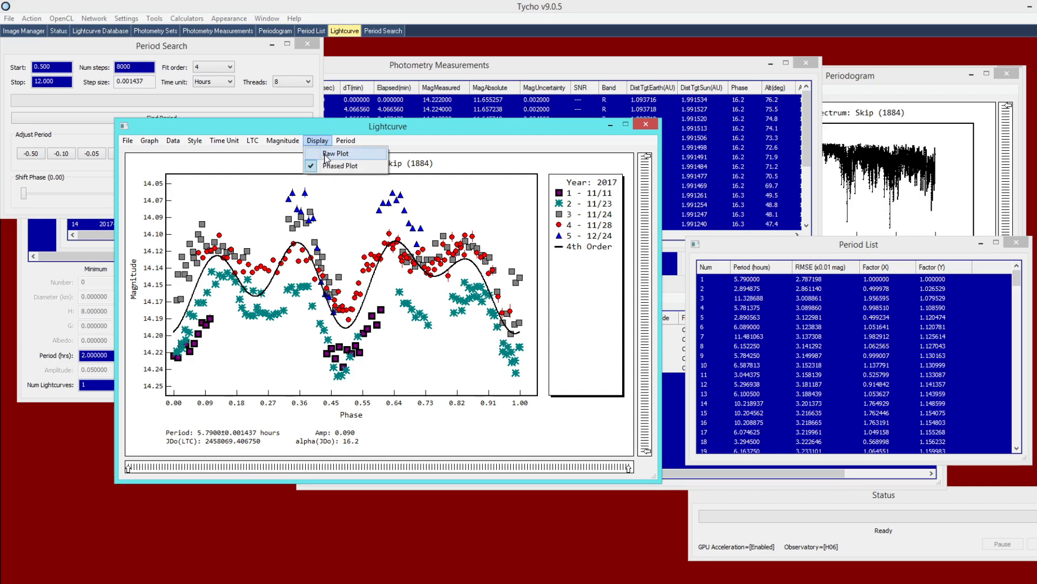
{"action": "left_click", "coordinate": [326, 154]}
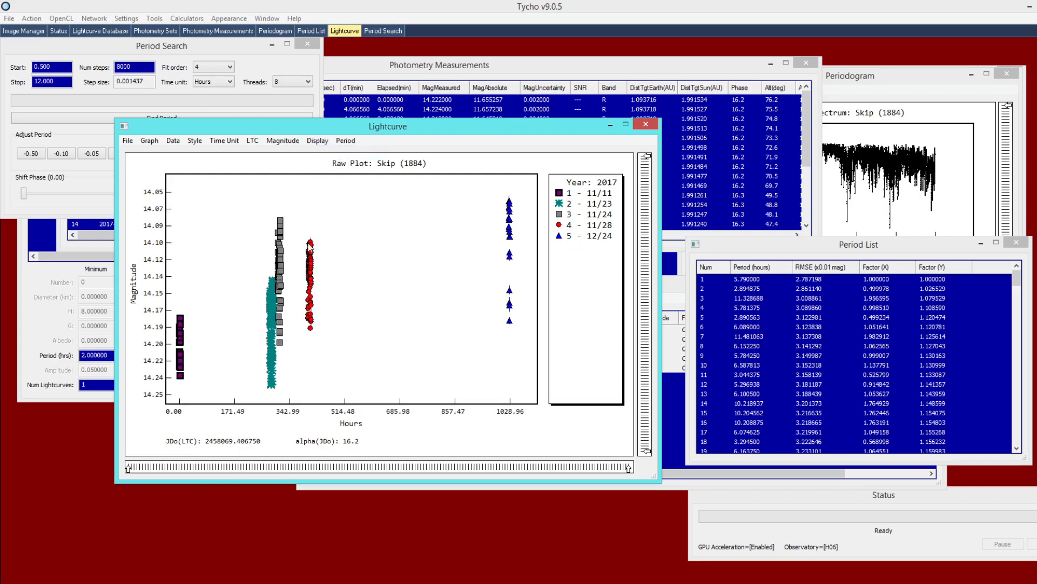
Set the horizontal lines of the lightcurve graph to Dotted and accept the graph settings
{"action": "left_click", "coordinate": [150, 140]}
{"action": "left_click", "coordinate": [155, 154]}
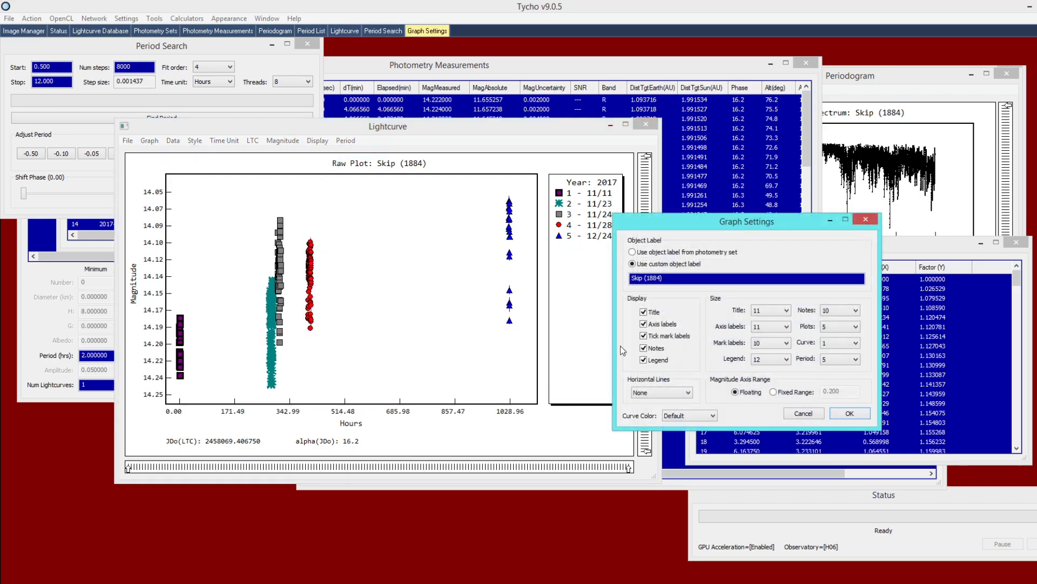
{"action": "left_click", "coordinate": [648, 393]}
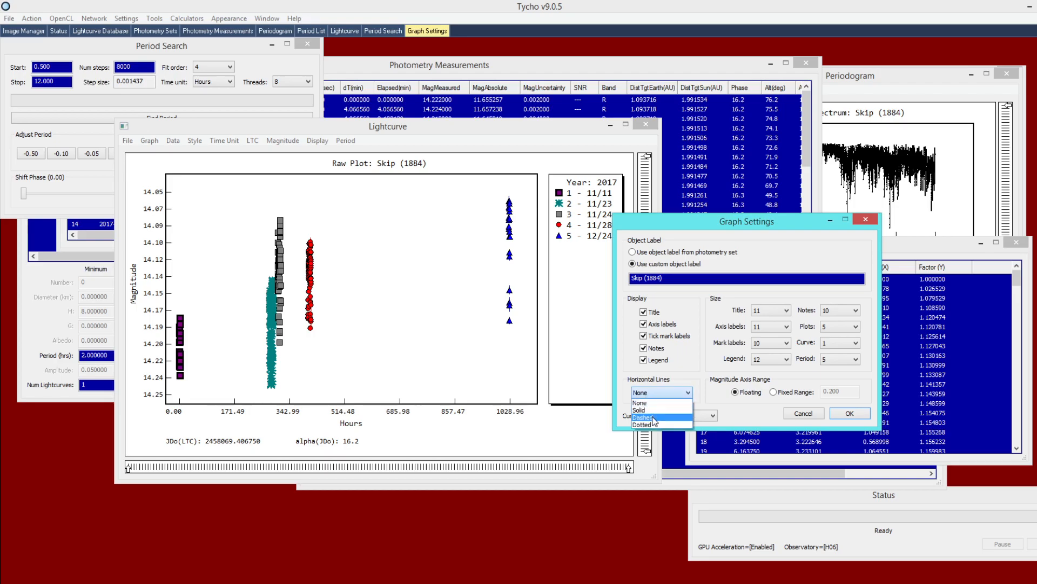
{"action": "left_click", "coordinate": [643, 410]}
{"action": "left_click", "coordinate": [649, 393]}
{"action": "left_click", "coordinate": [650, 425]}
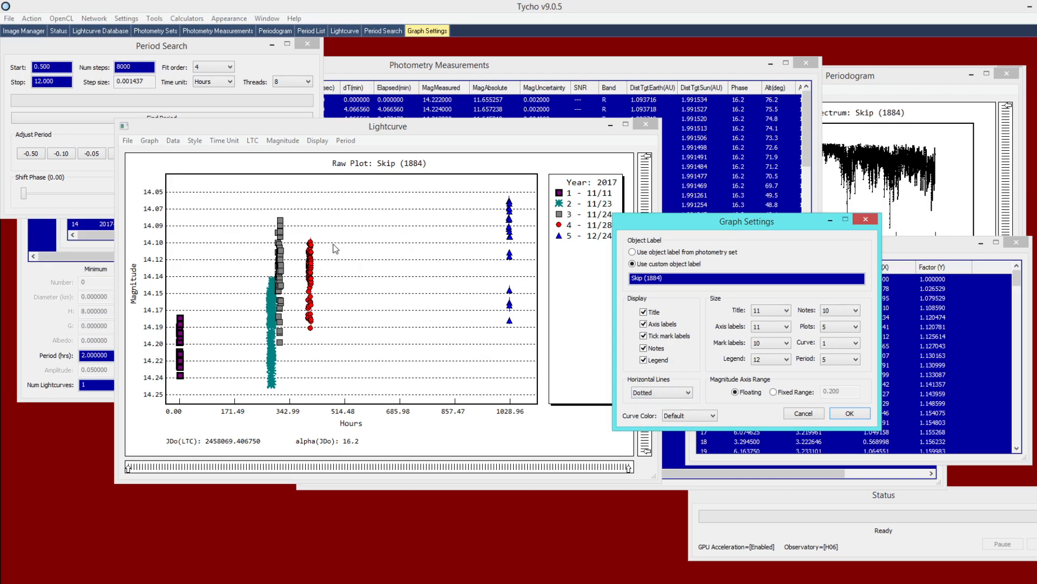
{"action": "left_click", "coordinate": [418, 121]}
{"action": "mouse_move", "coordinate": [418, 121]}
{"action": "left_mouse_down"}
{"action": "mouse_move", "coordinate": [418, 106]}
{"action": "mouse_move", "coordinate": [415, 127]}
{"action": "left_mouse_up"}
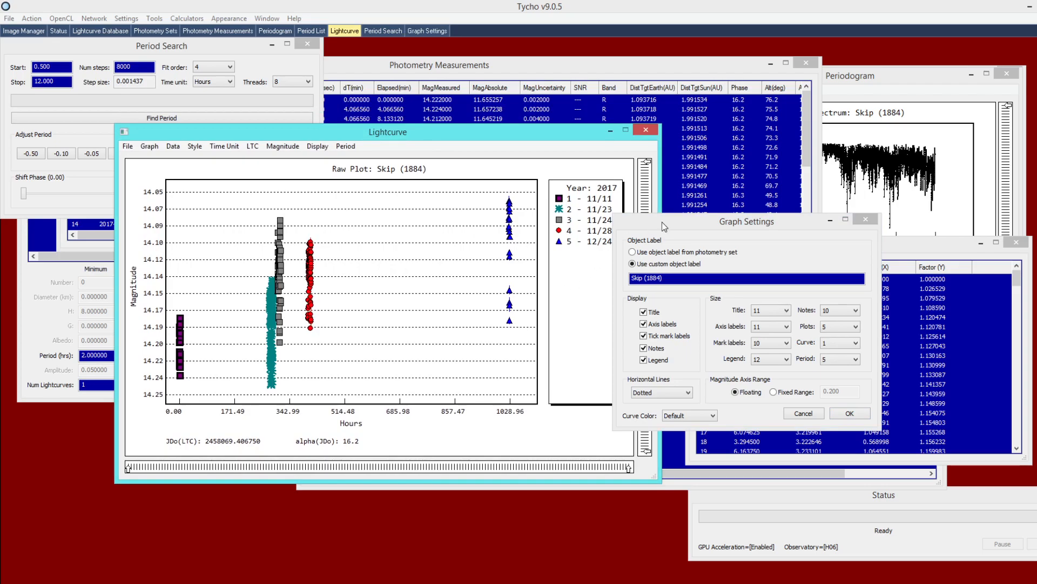
{"action": "left_click", "coordinate": [849, 415]}
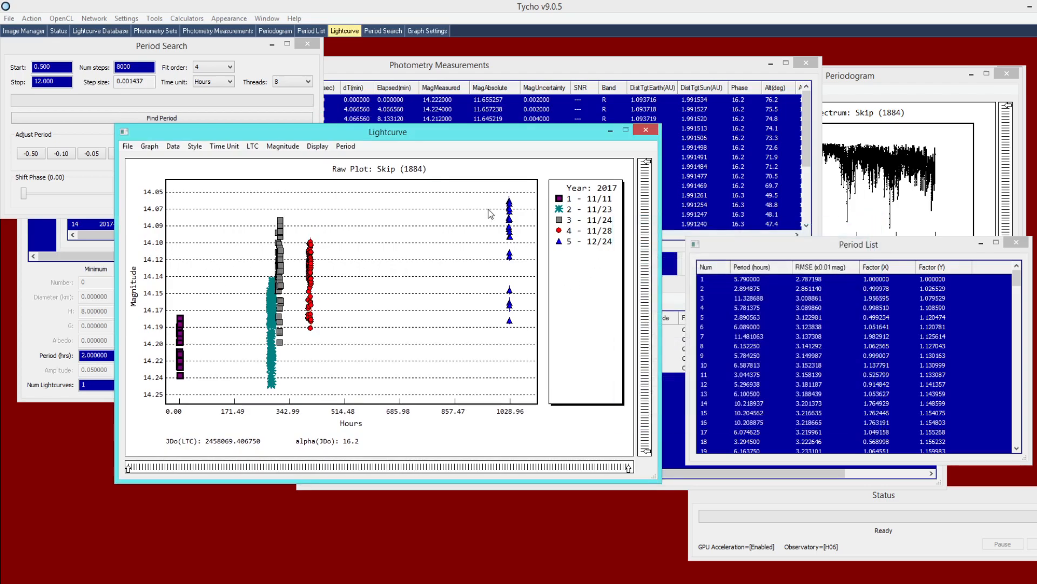
Offset the 12/24 set downward and the 11/11 set upward in the raw plot to align them with the other sets
{"action": "mouse_move", "coordinate": [480, 198]}
{"action": "left_click_drag", "start_coordinate": [480, 197], "coordinate": [532, 337]}
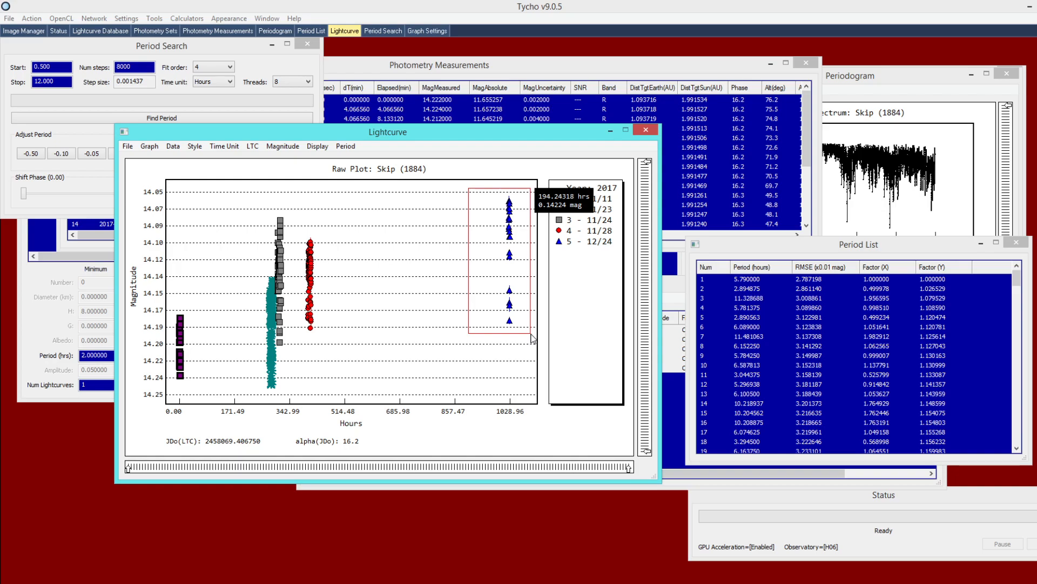
{"action": "left_click_drag", "start_coordinate": [531, 337], "coordinate": [531, 336]}
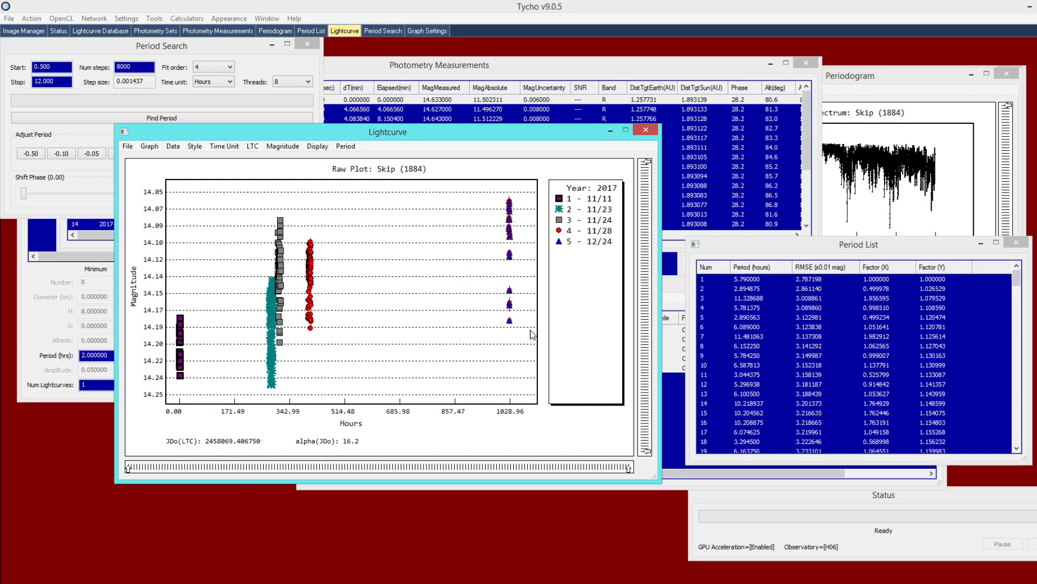
{"action": "right_click", "coordinate": [443, 260]}
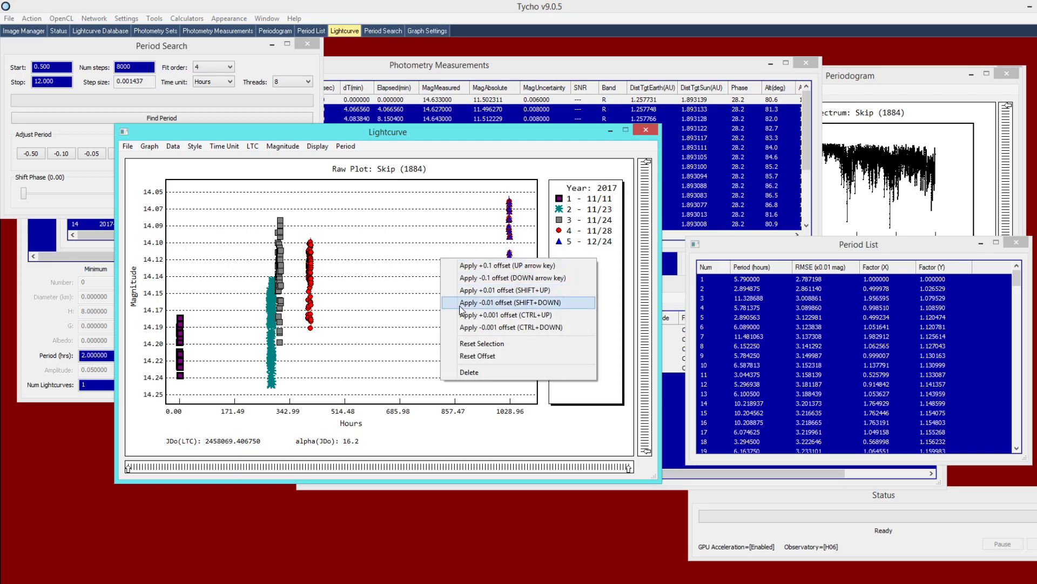
{"action": "left_click", "coordinate": [486, 146]}
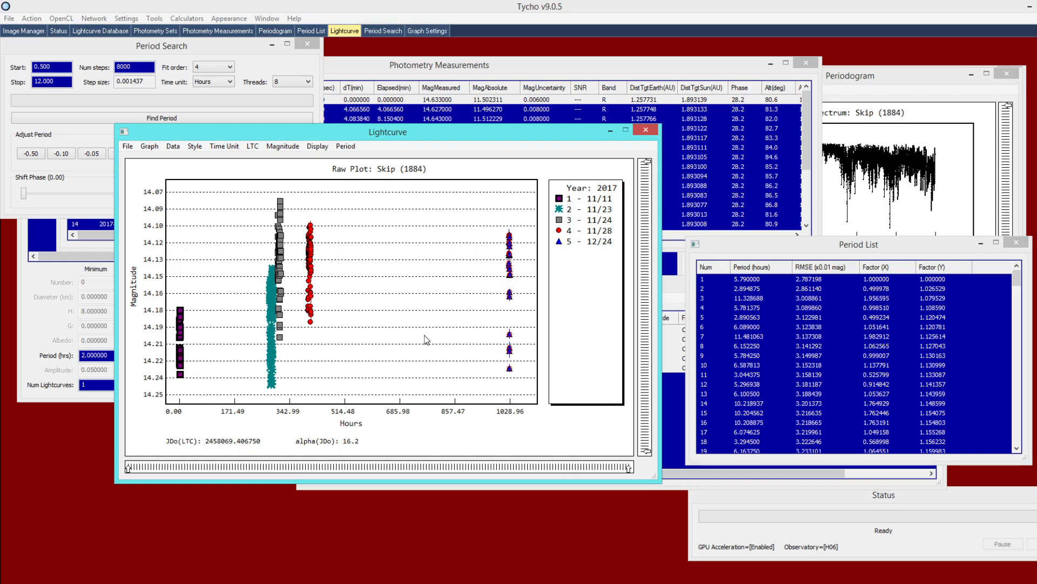
{"action": "left_click_drag", "start_coordinate": [206, 282], "coordinate": [125, 378]}
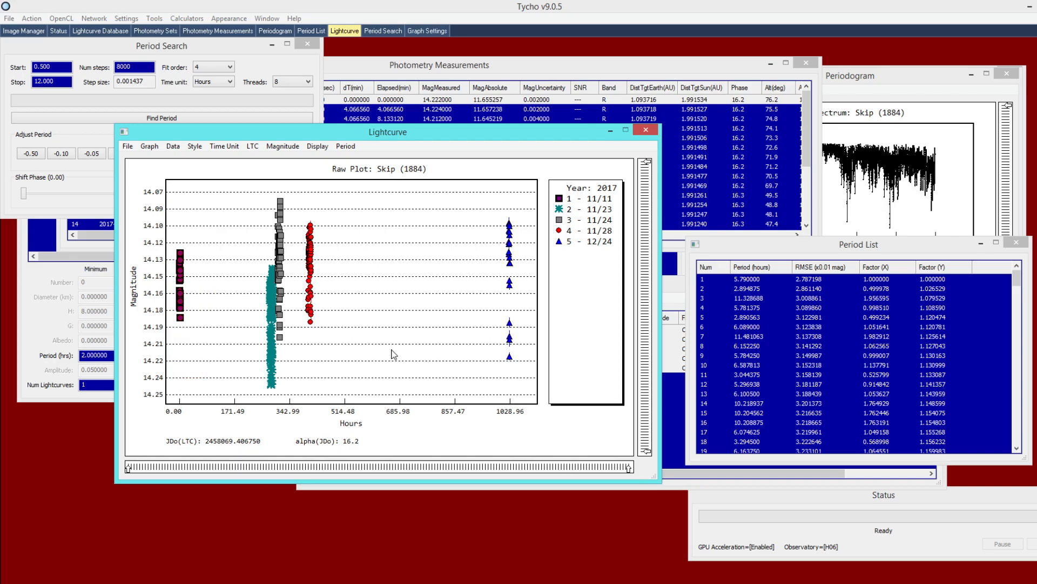
Narrow the time range to isolate and select the 11/23 set, restore the full range and offset that set upward into alignment
{"action": "left_click_drag", "start_coordinate": [628, 467], "coordinate": [311, 468]}
{"action": "left_click_drag", "start_coordinate": [130, 468], "coordinate": [247, 468]}
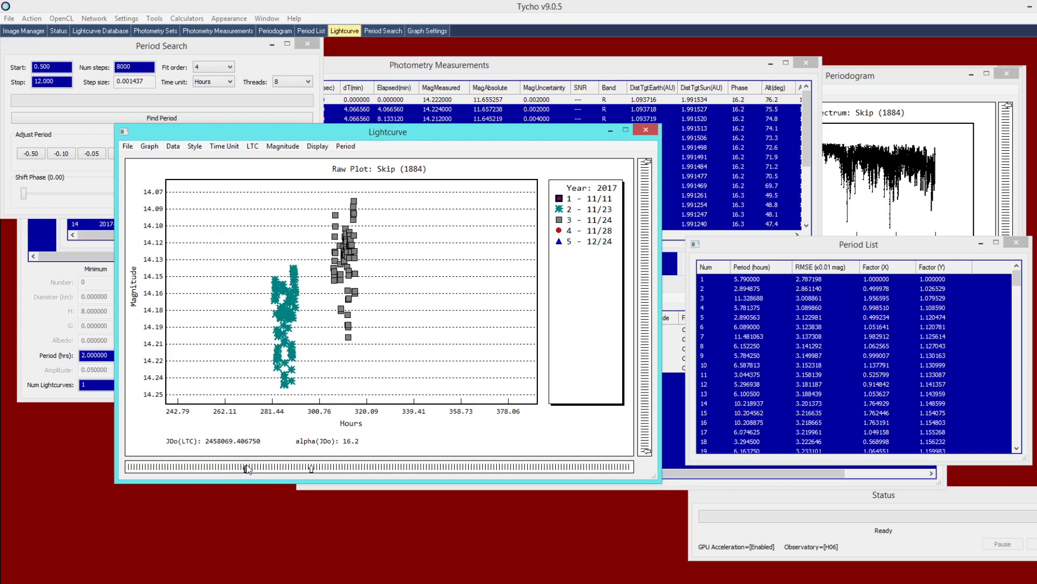
{"action": "left_click_drag", "start_coordinate": [311, 467], "coordinate": [312, 468]}
{"action": "left_click_drag", "start_coordinate": [221, 230], "coordinate": [381, 407]}
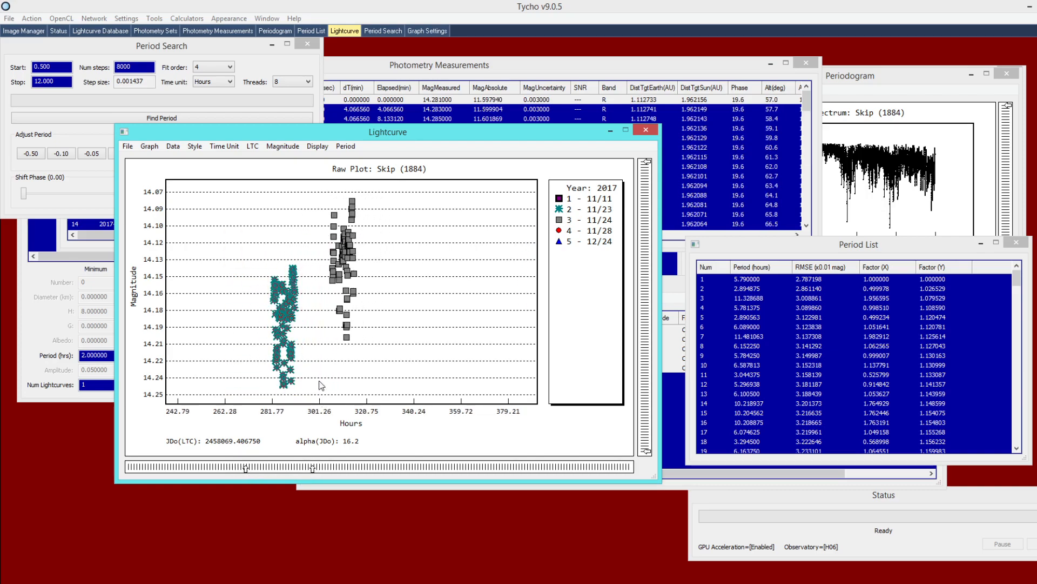
{"action": "left_click_drag", "start_coordinate": [313, 468], "coordinate": [556, 468]}
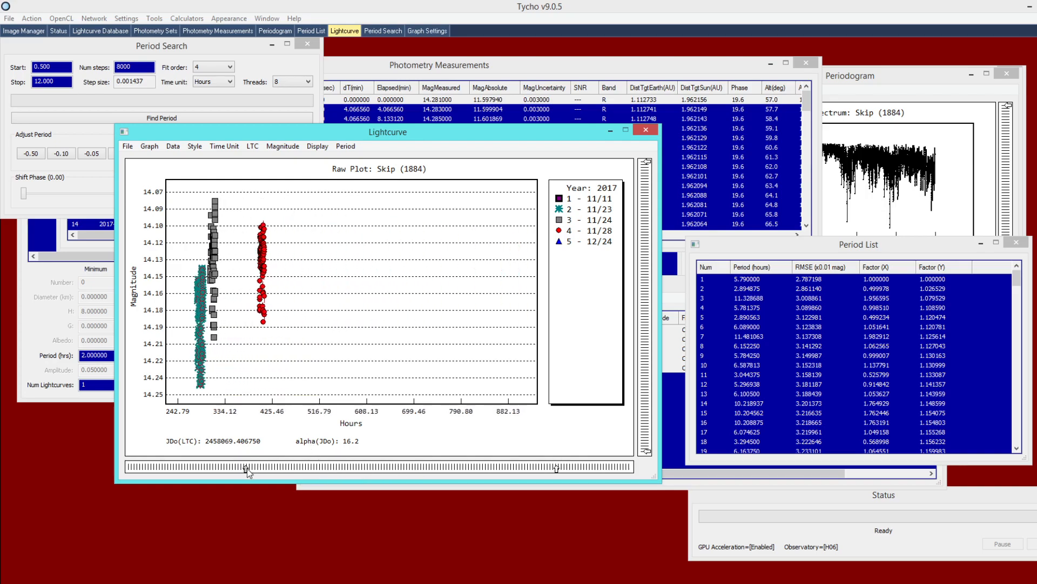
{"action": "left_click_drag", "start_coordinate": [246, 468], "coordinate": [128, 468]}
{"action": "scroll", "coordinate": [388, 346], "scroll_direction": "up", "scroll_amount": 5}
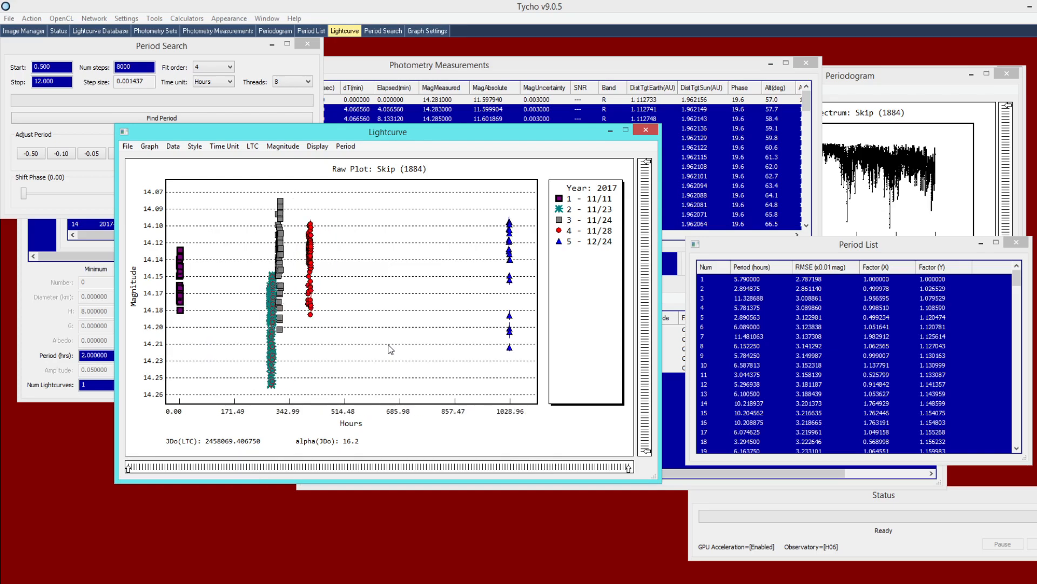
{"action": "scroll", "coordinate": [388, 346], "scroll_direction": "down", "scroll_amount": 1}
{"action": "scroll", "coordinate": [388, 346], "scroll_direction": "up", "scroll_amount": 1}
Fine-tune the alignment by offsetting the 12/24 set and then the 11/11 set slightly upward
{"action": "left_click_drag", "start_coordinate": [460, 212], "coordinate": [570, 432]}
{"action": "scroll", "coordinate": [596, 479], "scroll_direction": "up", "scroll_amount": 3}
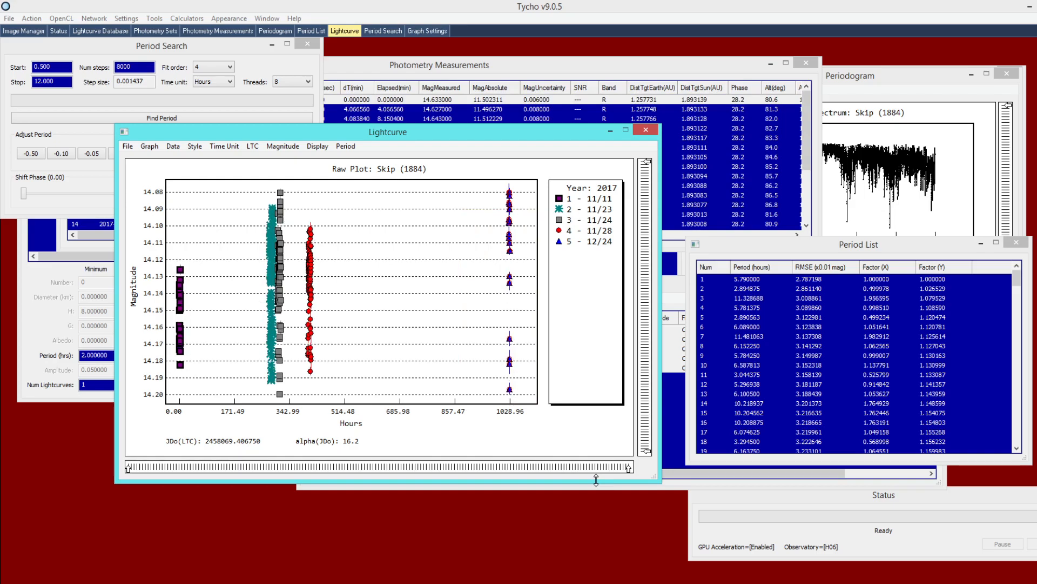
{"action": "left_click_drag", "start_coordinate": [206, 387], "coordinate": [168, 205]}
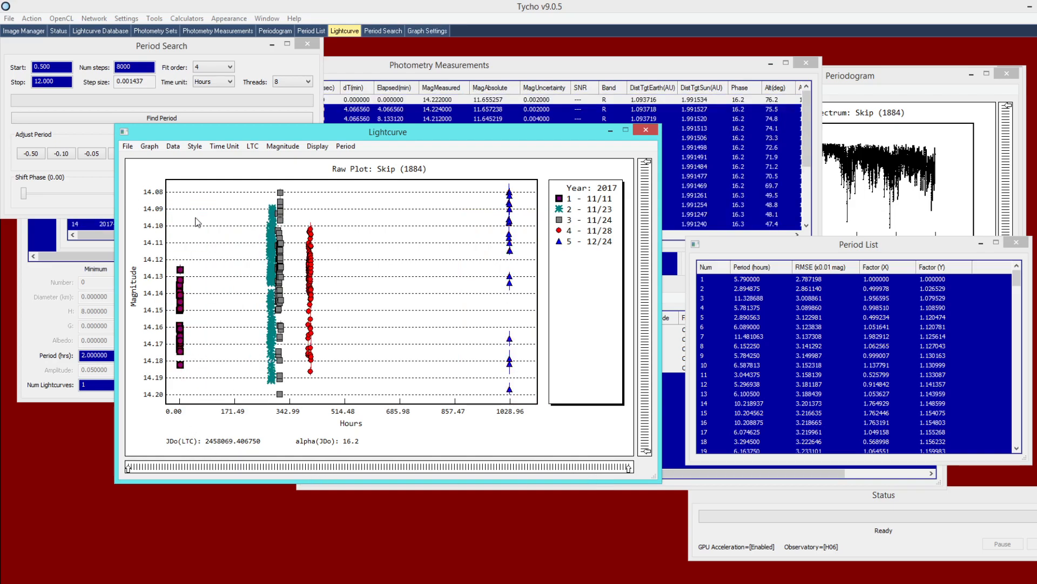
{"action": "scroll", "coordinate": [214, 222], "scroll_direction": "up", "scroll_amount": 2}
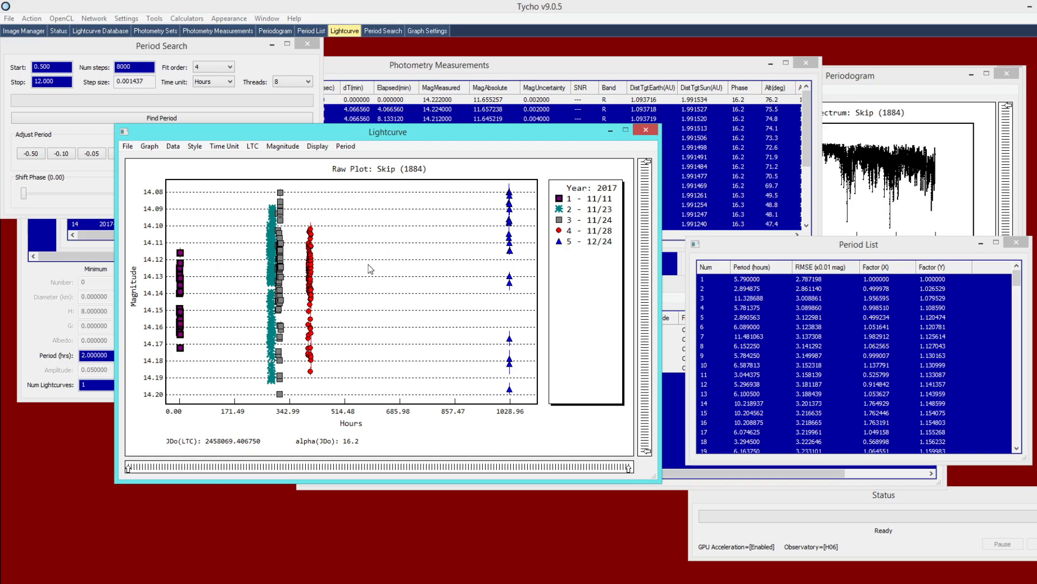
Rerun the period search on the offset photometry and return to the phased lightcurve
{"action": "left_click", "coordinate": [204, 118]}
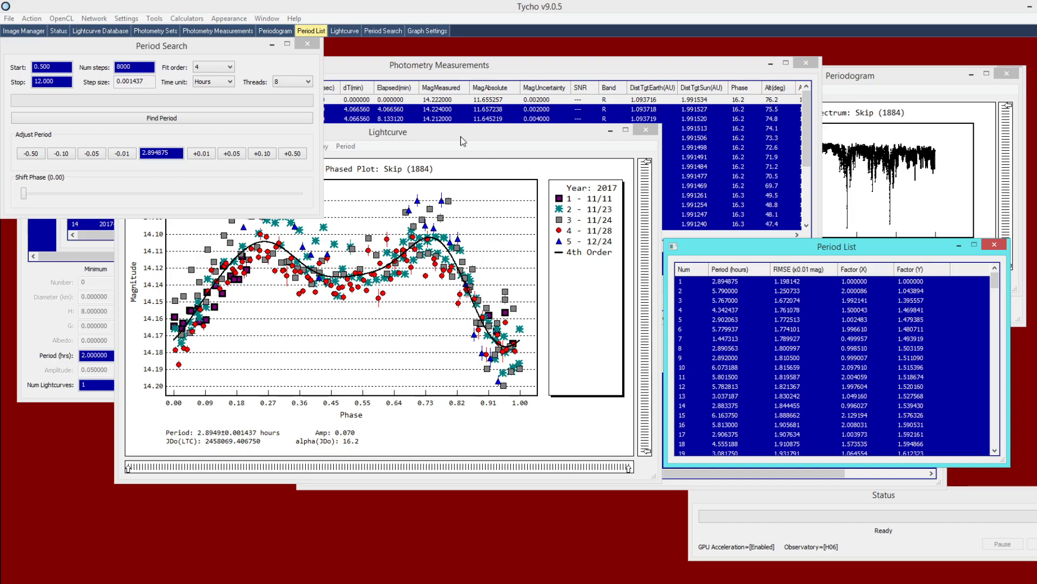
{"action": "left_click", "coordinate": [463, 138]}
Set the lightcurve graph's magnitude axis to a fixed range of 0.200
{"action": "left_click", "coordinate": [151, 148]}
{"action": "left_click", "coordinate": [159, 158]}
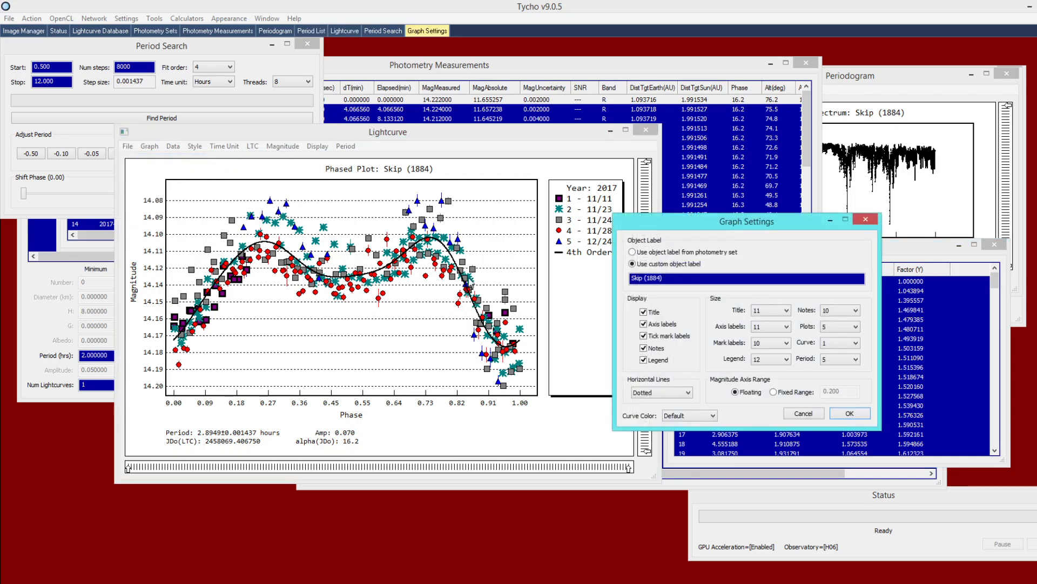
{"action": "left_click", "coordinate": [780, 394]}
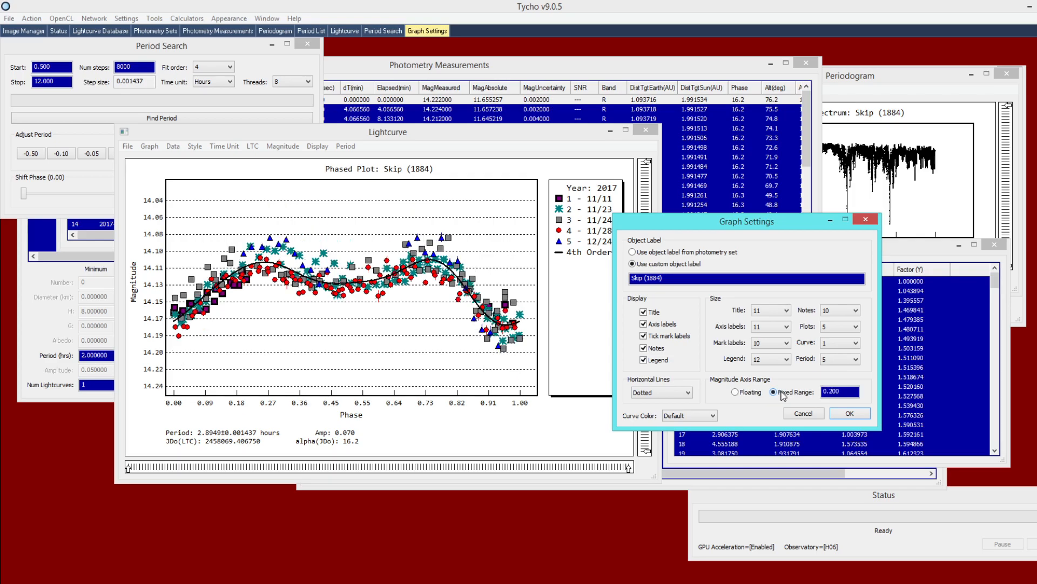
{"action": "left_click", "coordinate": [857, 413]}
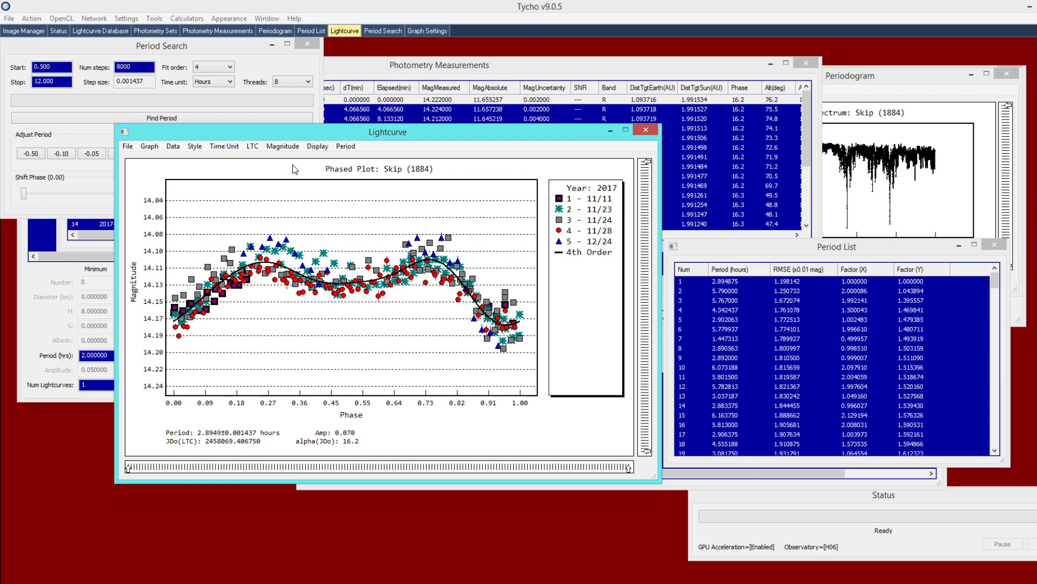
Switch the phased lightcurve display to the raw plot
{"action": "left_click", "coordinate": [314, 146]}
{"action": "left_click", "coordinate": [327, 156]}
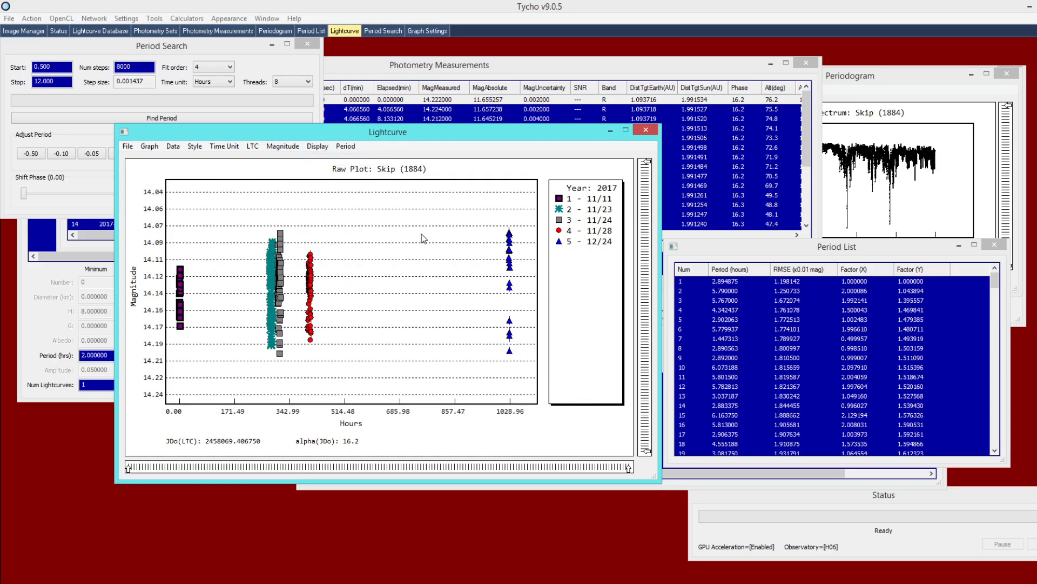
Select only the brighter part of the 11/28 set and try offsetting those points upward
{"action": "left_click_drag", "start_coordinate": [295, 224], "coordinate": [337, 309]}
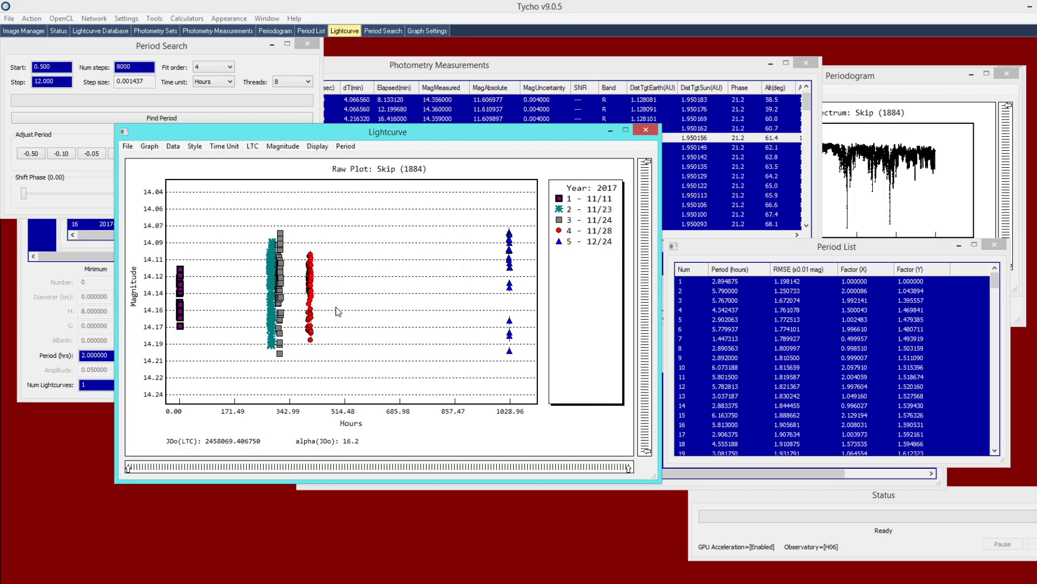
{"action": "key", "text": "Up"}
{"action": "key", "text": "Up"}
{"action": "key", "text": "Up"}
{"action": "key", "text": "Up"}
{"action": "key", "text": "Up"}
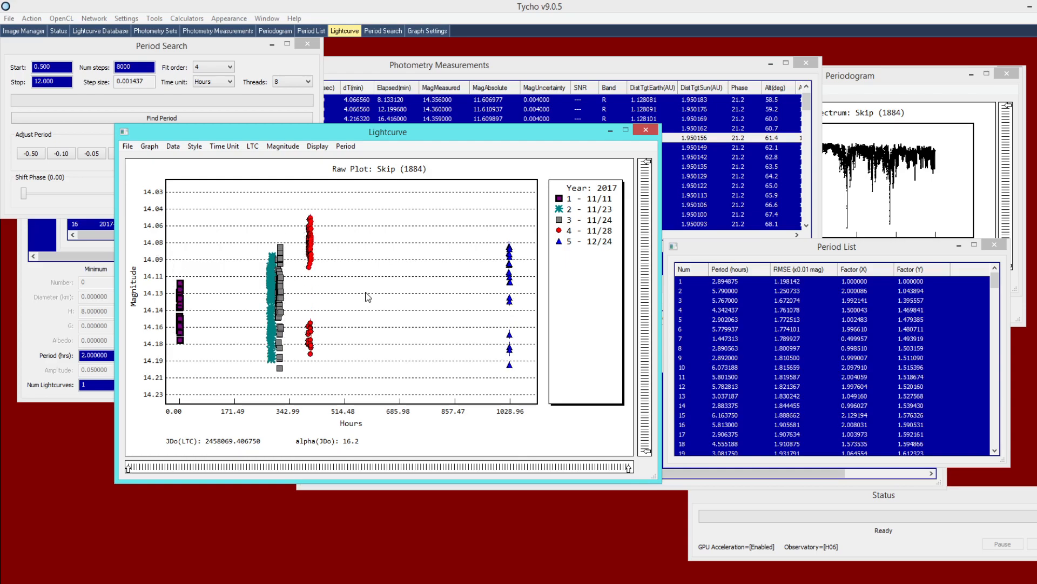
Select the entire 11/28 set and reset its offset
{"action": "left_click_drag", "start_coordinate": [290, 193], "coordinate": [355, 382]}
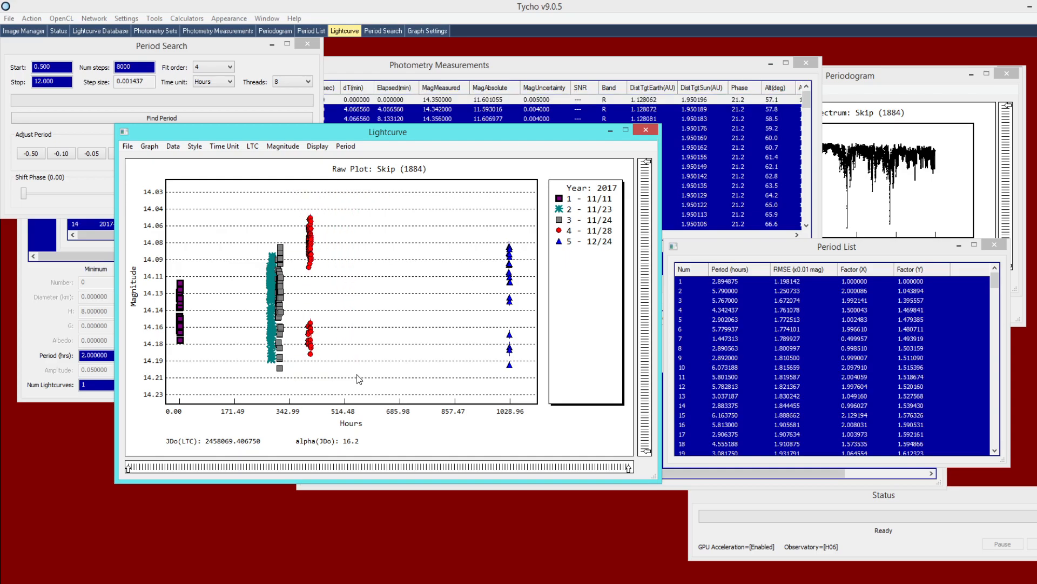
{"action": "right_click", "coordinate": [342, 258]}
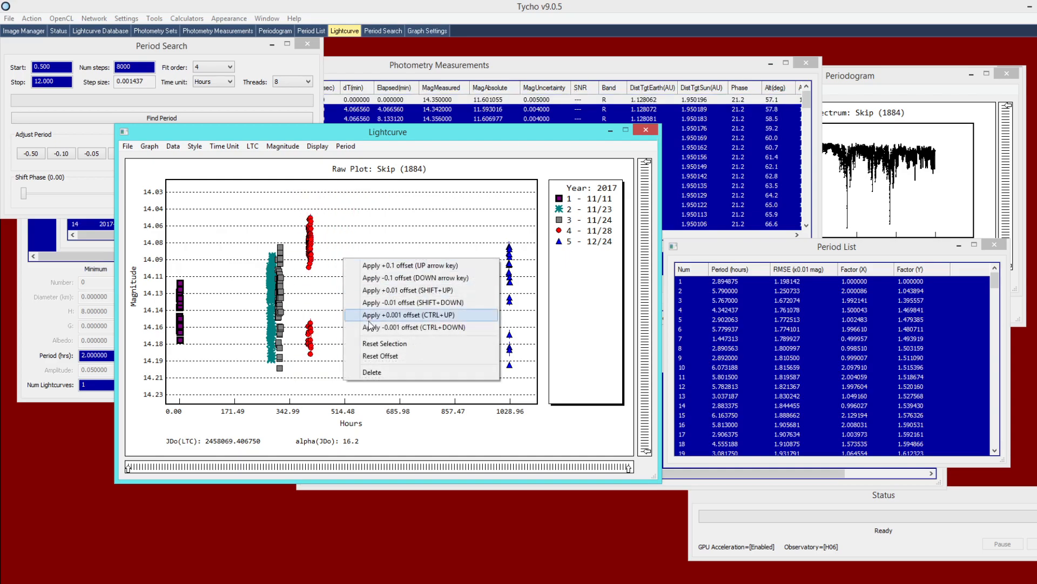
{"action": "left_click", "coordinate": [379, 355]}
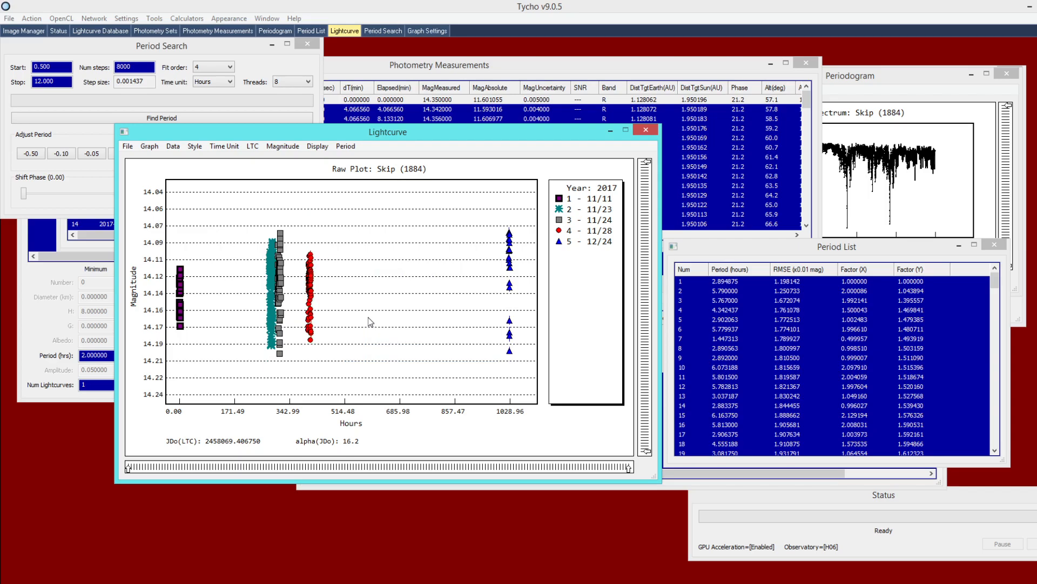
Select all five photometry sets in the raw plot and reset their offsets
{"action": "left_click_drag", "start_coordinate": [525, 198], "coordinate": [82, 407]}
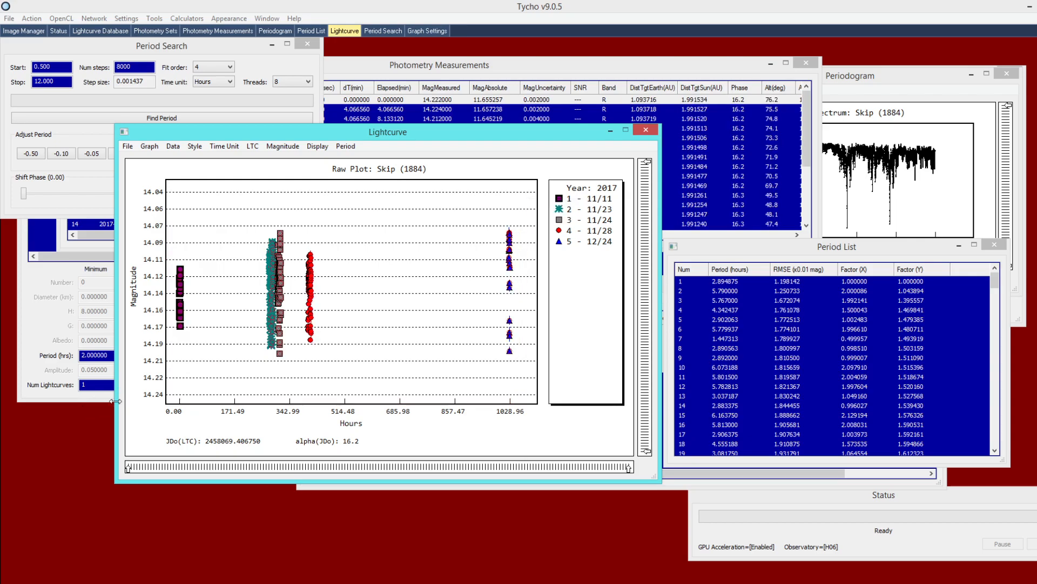
{"action": "right_click", "coordinate": [394, 329]}
{"action": "left_click", "coordinate": [408, 423]}
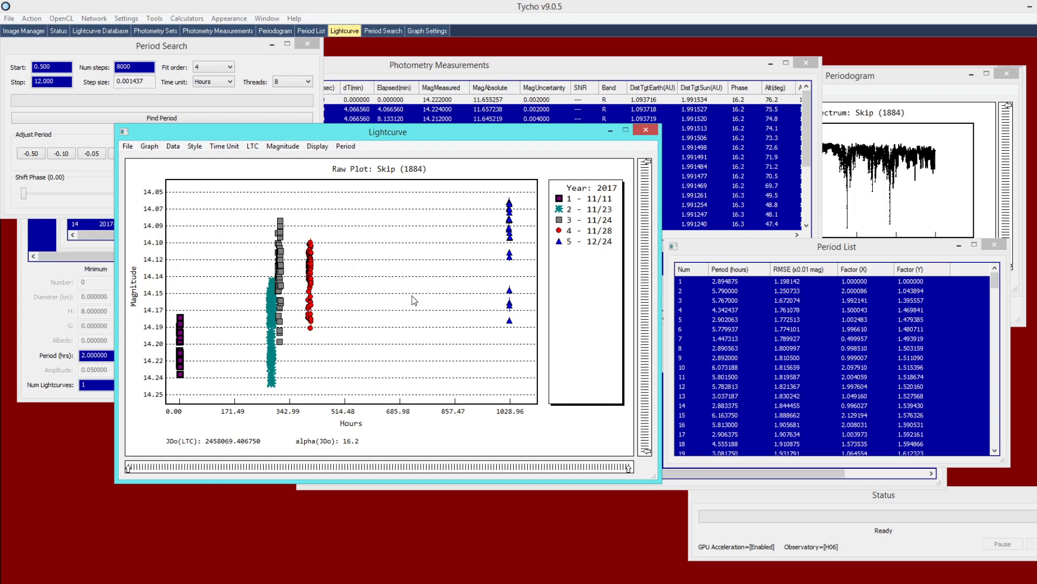
Add a single telescope image to the Image Manager's list
{"action": "left_click", "coordinate": [468, 516]}
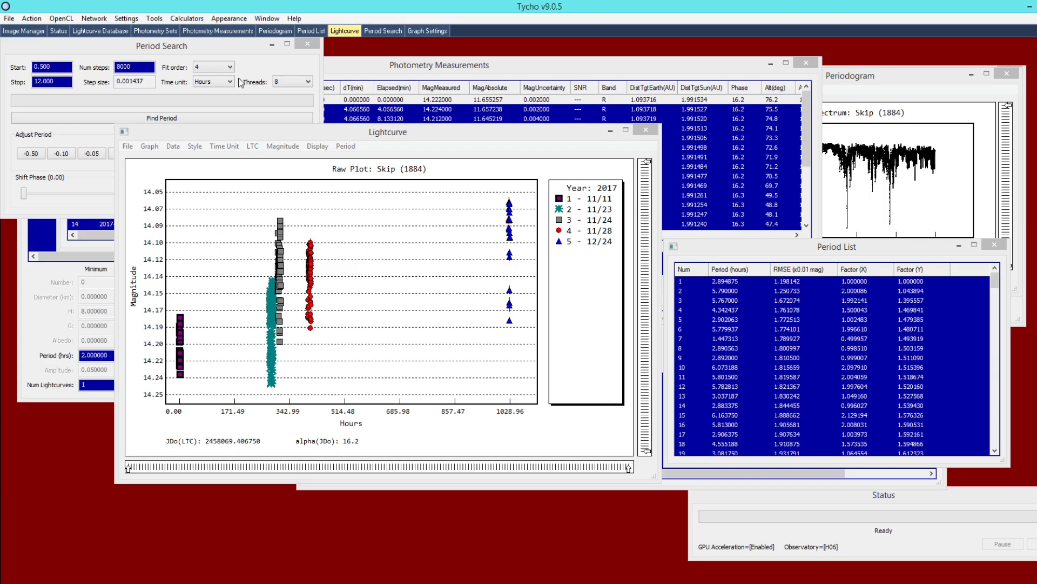
{"action": "left_click", "coordinate": [23, 31]}
{"action": "left_click", "coordinate": [365, 88]}
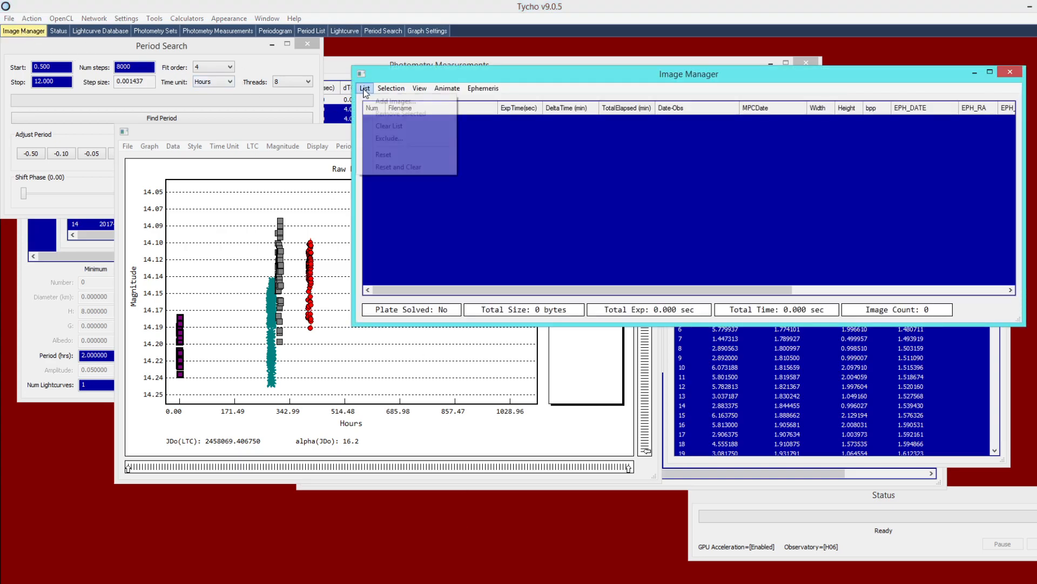
{"action": "left_click", "coordinate": [370, 101]}
{"action": "double_click", "coordinate": [625, 136]}
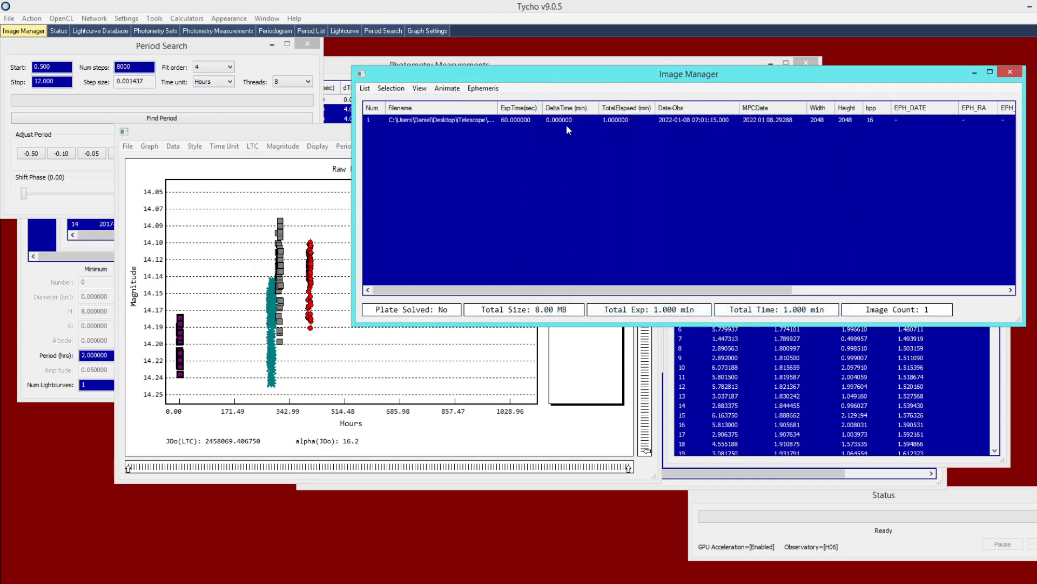
Open the image in the Image Viewer and centre the crosshair on the fainter star of the close pair at 8x zoom
{"action": "left_click", "coordinate": [30, 19]}
{"action": "left_click", "coordinate": [37, 34]}
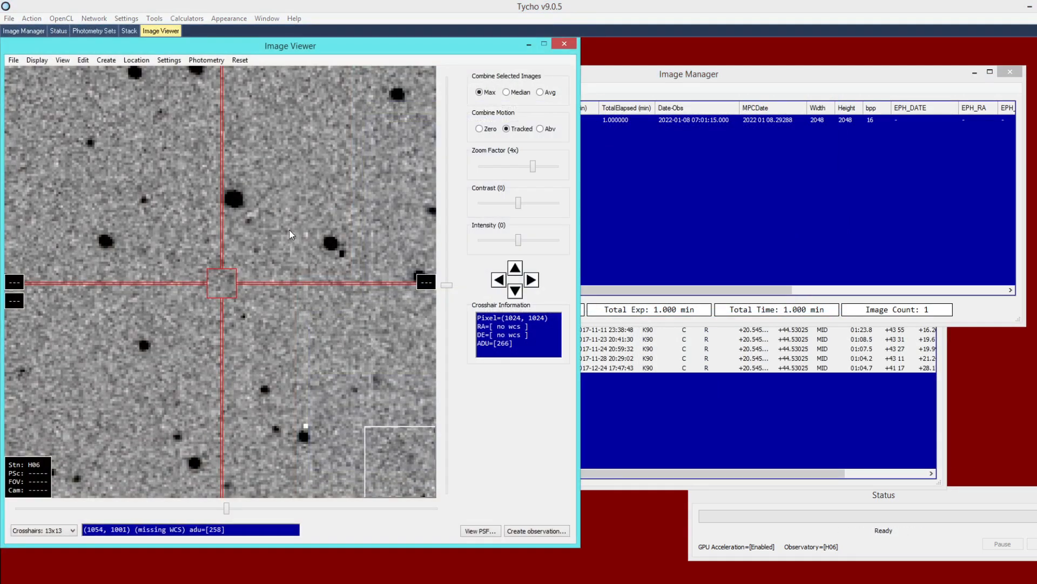
{"action": "scroll", "coordinate": [258, 135], "scroll_direction": "up", "scroll_amount": 3}
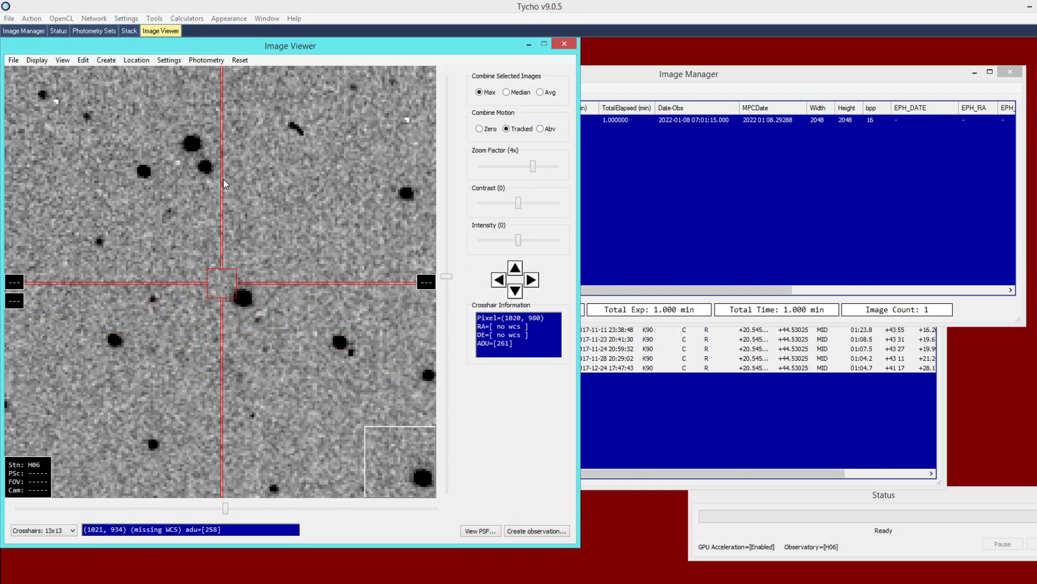
{"action": "left_click", "coordinate": [205, 171]}
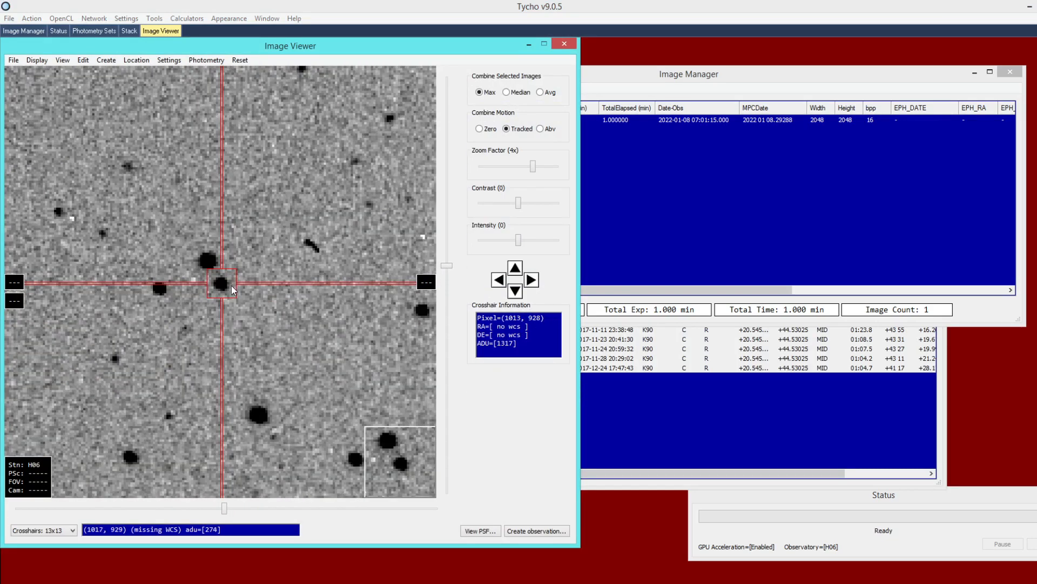
{"action": "scroll", "coordinate": [234, 283], "scroll_direction": "up", "scroll_amount": 1}
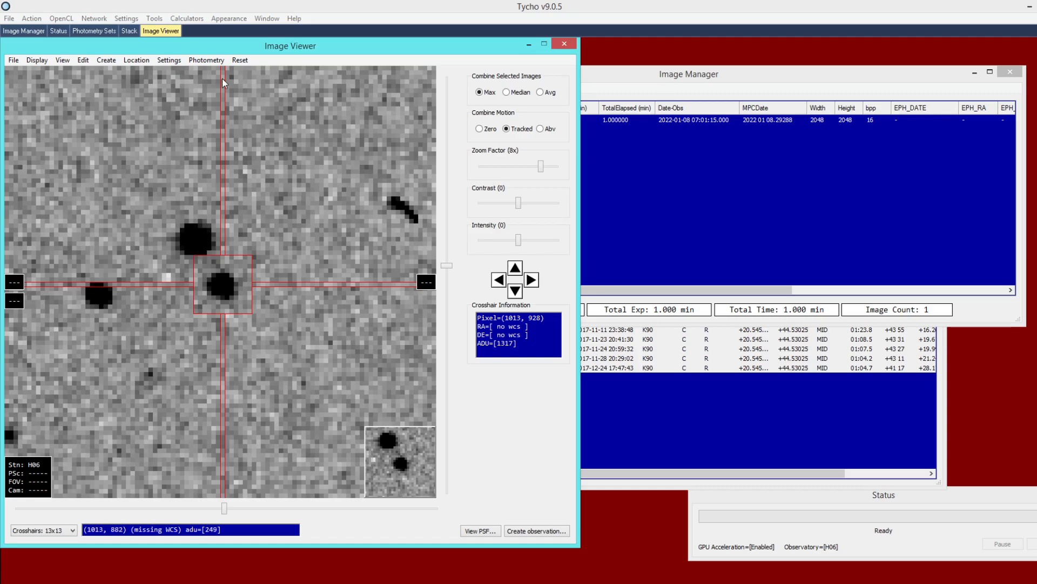
Open the photometry sky background computation settings and restore their defaults
{"action": "left_click", "coordinate": [206, 60]}
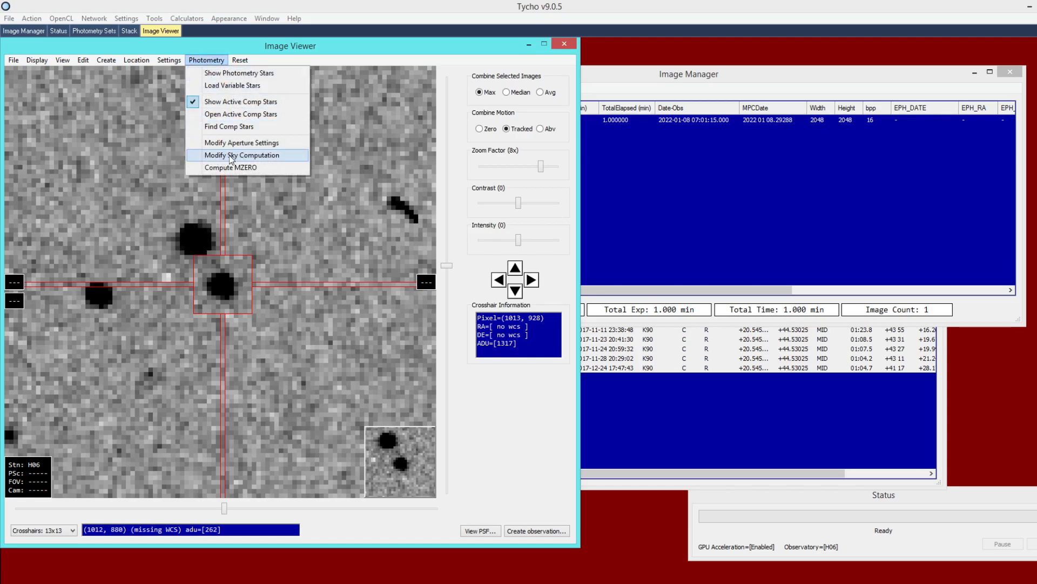
{"action": "left_click", "coordinate": [231, 156]}
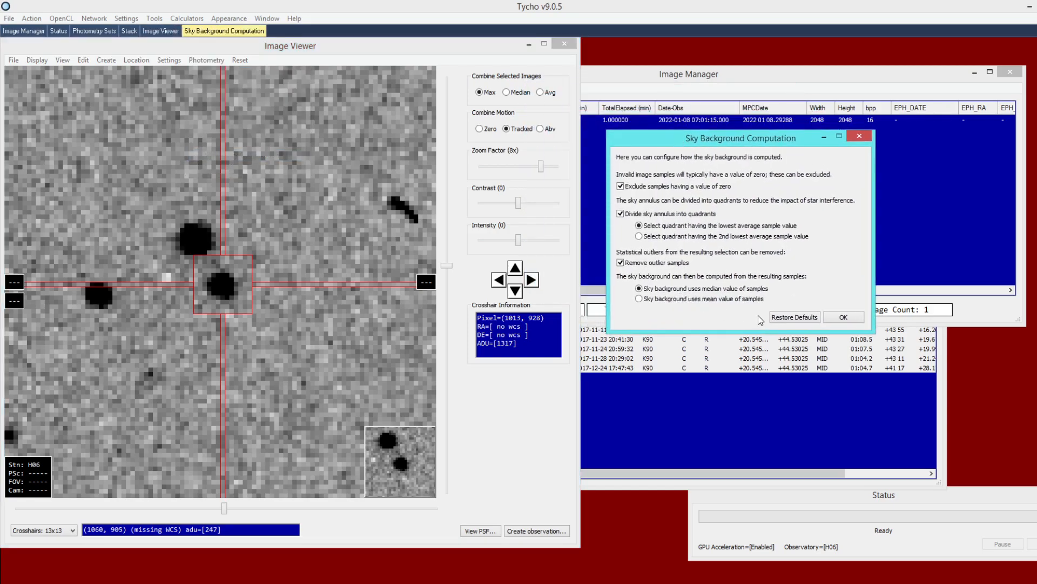
{"action": "left_click", "coordinate": [786, 320]}
View the object profile of the star under the crosshair
{"action": "right_click", "coordinate": [281, 321]}
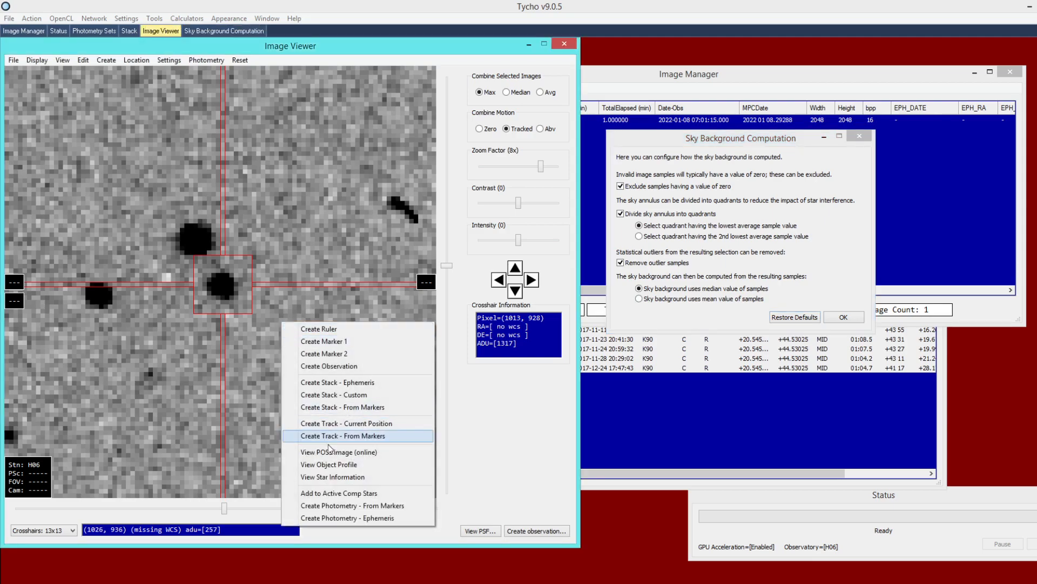
{"action": "left_click", "coordinate": [335, 464]}
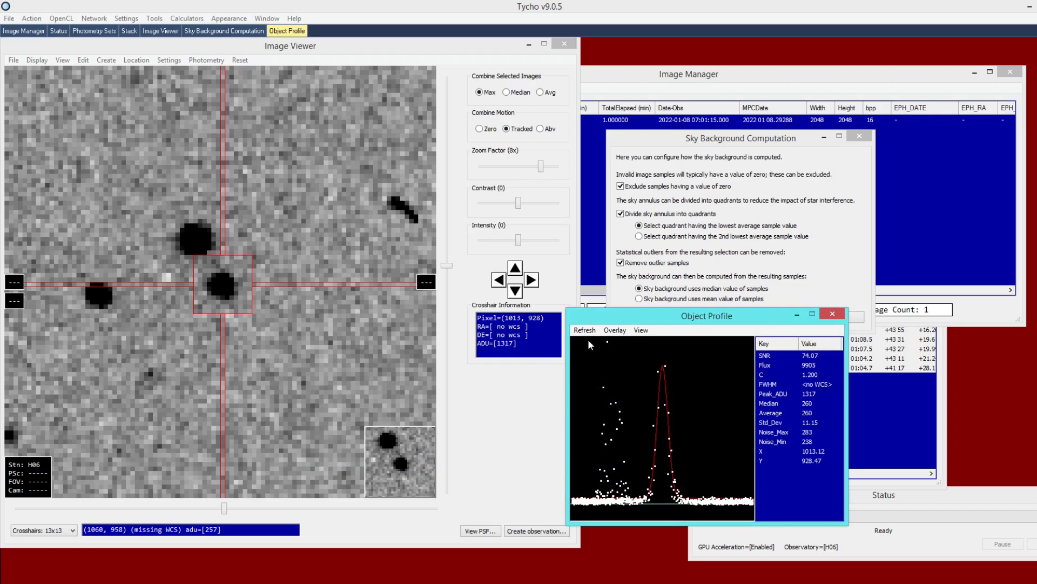
{"action": "left_click_drag", "start_coordinate": [616, 320], "coordinate": [603, 311]}
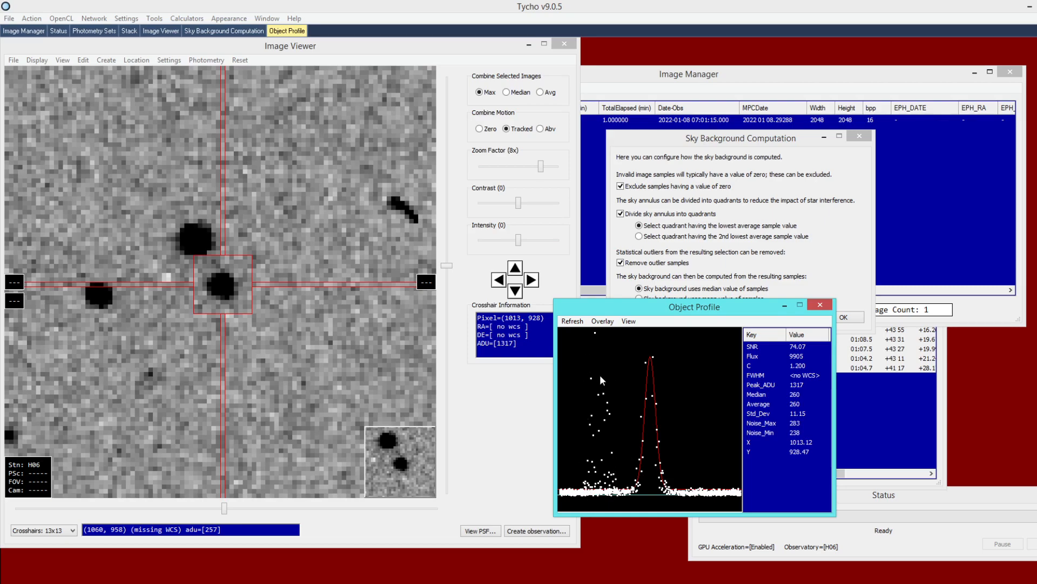
Show the target aperture settings and arrange the aperture, object profile and sky background windows beside the star image
{"action": "left_click", "coordinate": [204, 60]}
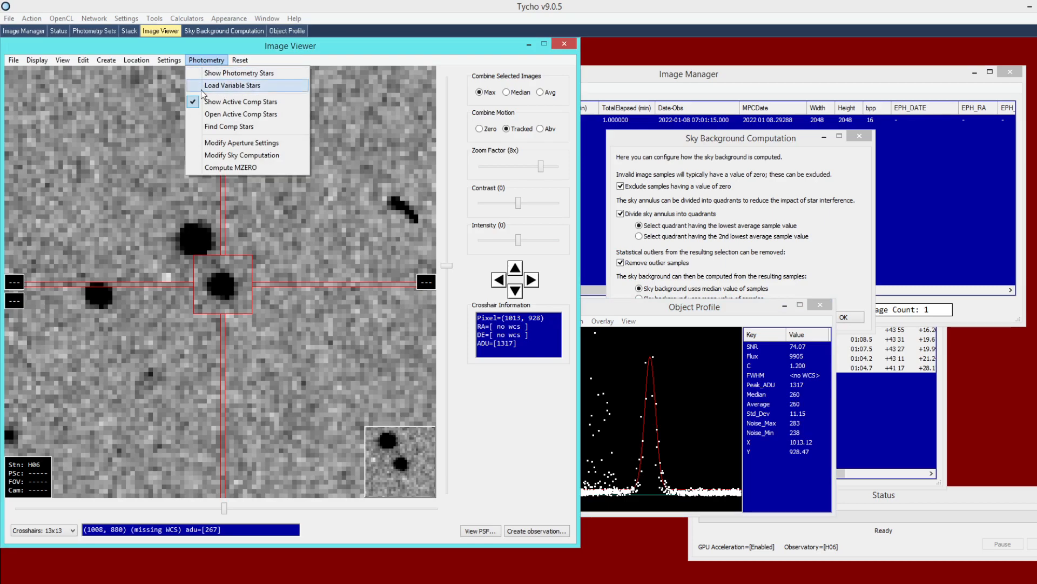
{"action": "left_click", "coordinate": [211, 147]}
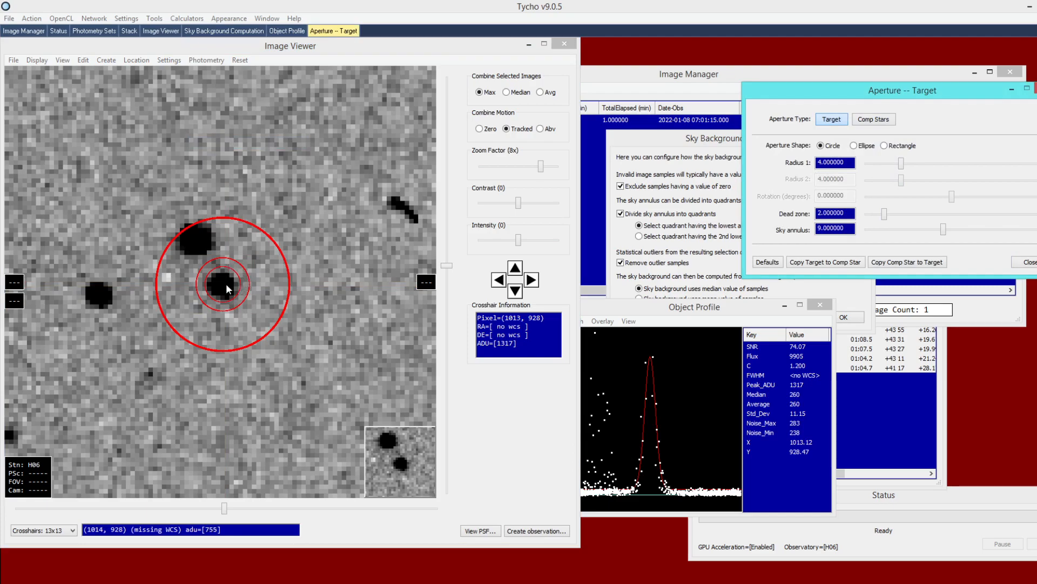
{"action": "left_click_drag", "start_coordinate": [784, 98], "coordinate": [561, 154]}
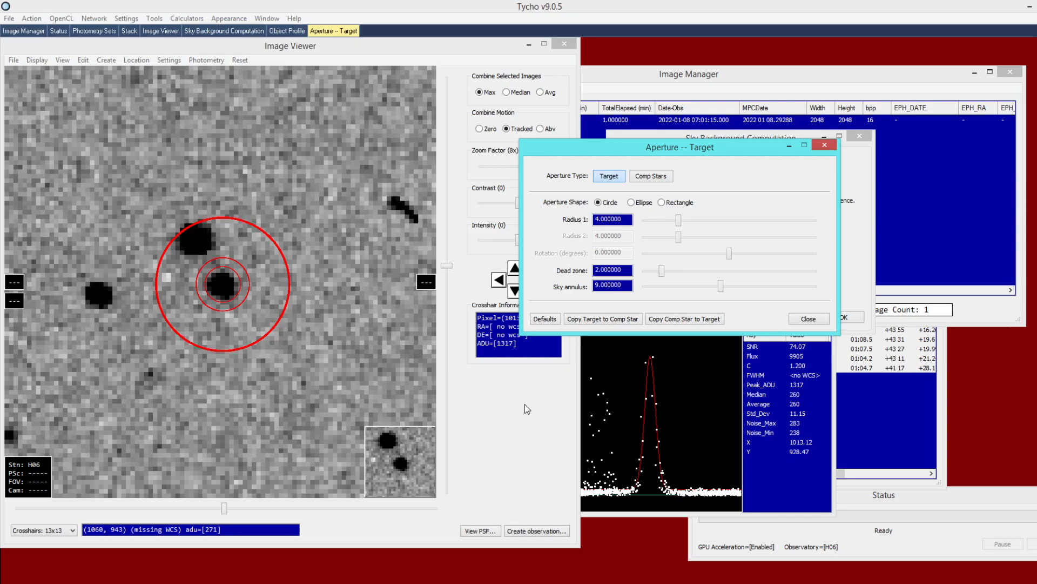
{"action": "left_click", "coordinate": [628, 407]}
{"action": "left_click_drag", "start_coordinate": [651, 309], "coordinate": [644, 323]}
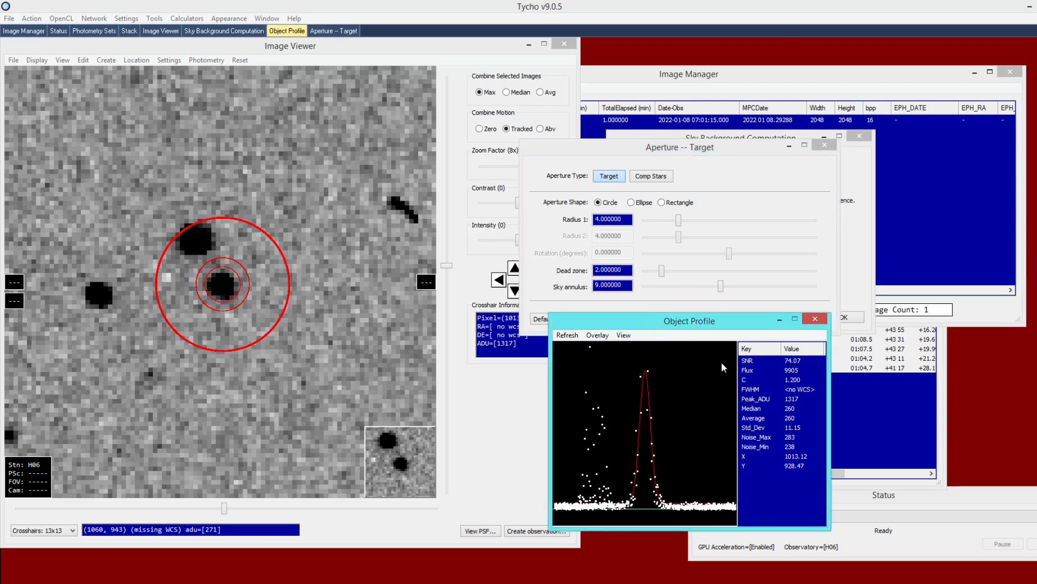
{"action": "left_click_drag", "start_coordinate": [618, 157], "coordinate": [821, 342]}
{"action": "left_click_drag", "start_coordinate": [672, 143], "coordinate": [625, 97]}
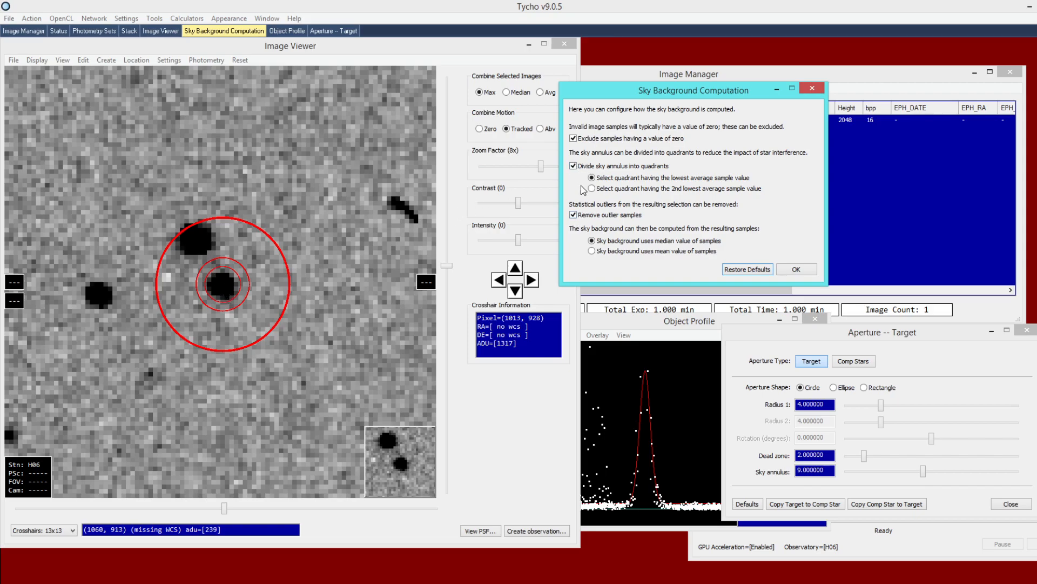
Compare the fainter star's profile with sky annulus quadrant division and outlier removal turned off and back on
{"action": "left_click", "coordinate": [583, 217]}
{"action": "left_click", "coordinate": [587, 166]}
{"action": "mouse_move", "coordinate": [633, 327]}
{"action": "left_mouse_down"}
{"action": "mouse_move", "coordinate": [634, 307]}
{"action": "mouse_move", "coordinate": [640, 329]}
{"action": "left_mouse_up"}
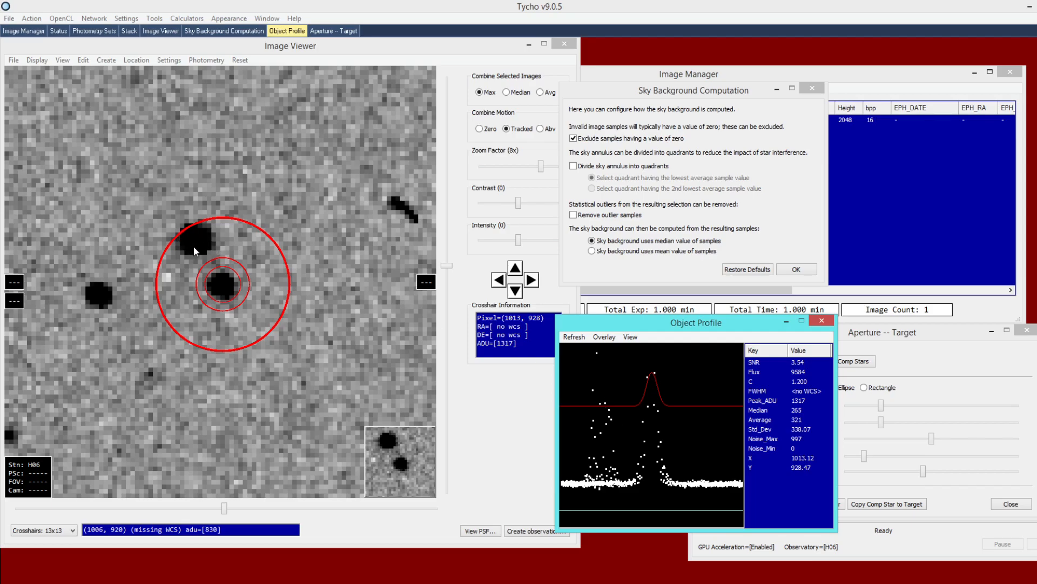
{"action": "left_click", "coordinate": [596, 168]}
{"action": "left_click", "coordinate": [587, 215]}
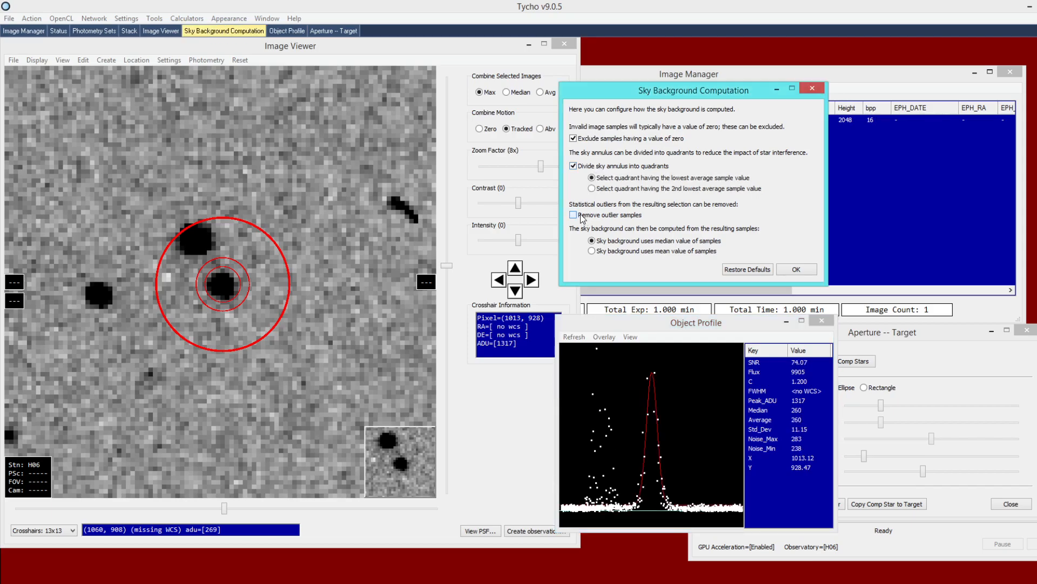
Centre the aperture on the brighter neighbouring star and bring its object profile to the front
{"action": "left_click", "coordinate": [202, 247]}
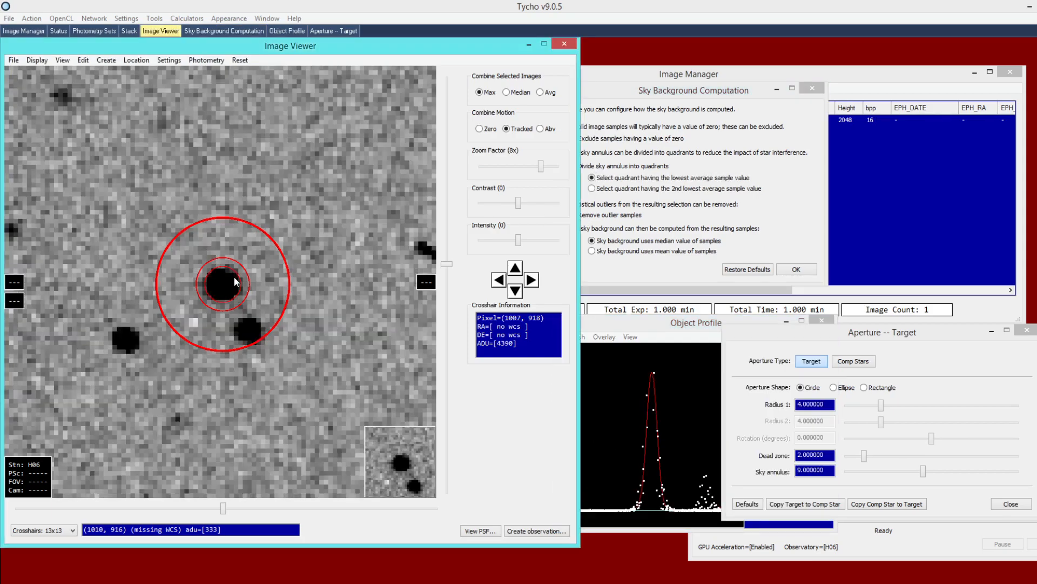
{"action": "left_click", "coordinate": [610, 329]}
{"action": "left_click_drag", "start_coordinate": [608, 329], "coordinate": [595, 332]}
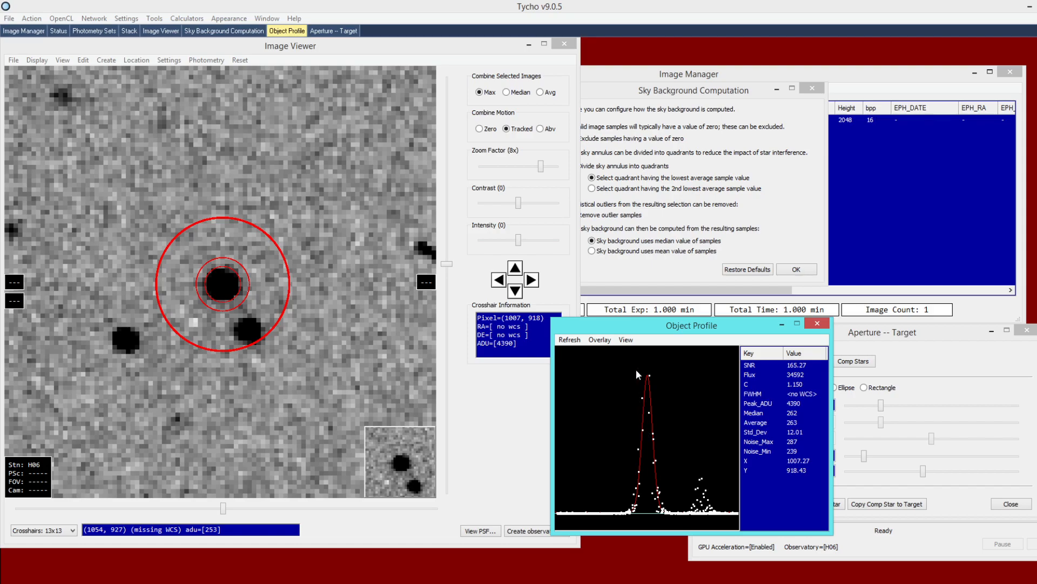
Toggle quadrant division and outlier removal off and back on for the brighter star's profile, and accept the sky background settings
{"action": "left_click", "coordinate": [633, 122]}
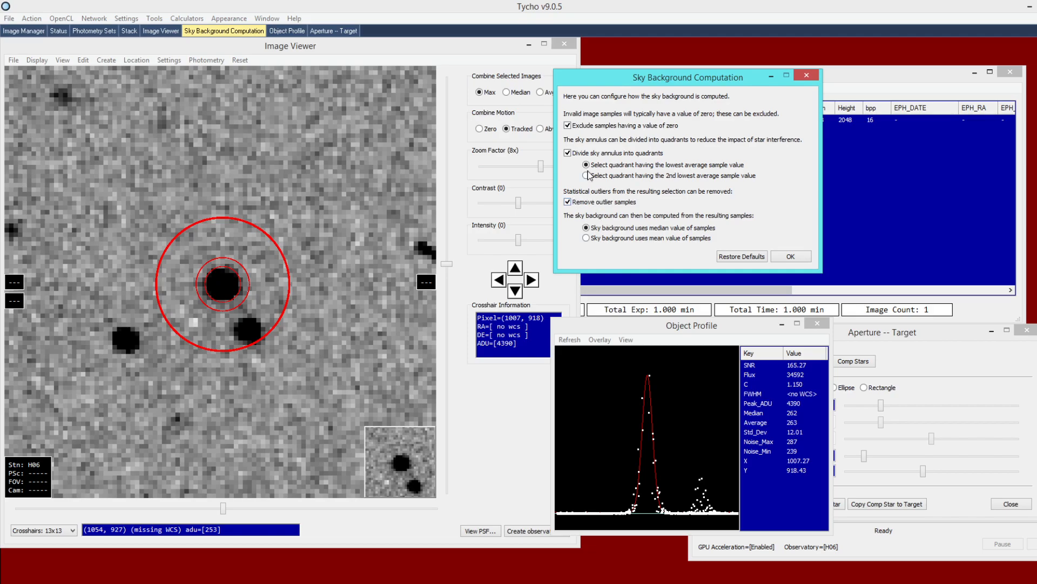
{"action": "left_click", "coordinate": [586, 154]}
{"action": "left_click", "coordinate": [578, 204]}
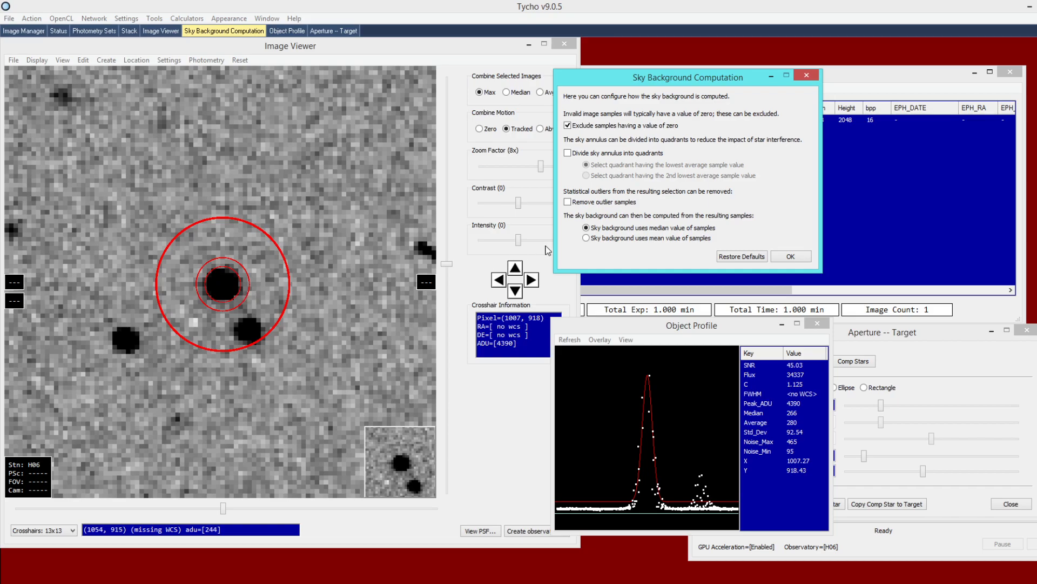
{"action": "left_click", "coordinate": [568, 154]}
{"action": "left_click", "coordinate": [569, 204]}
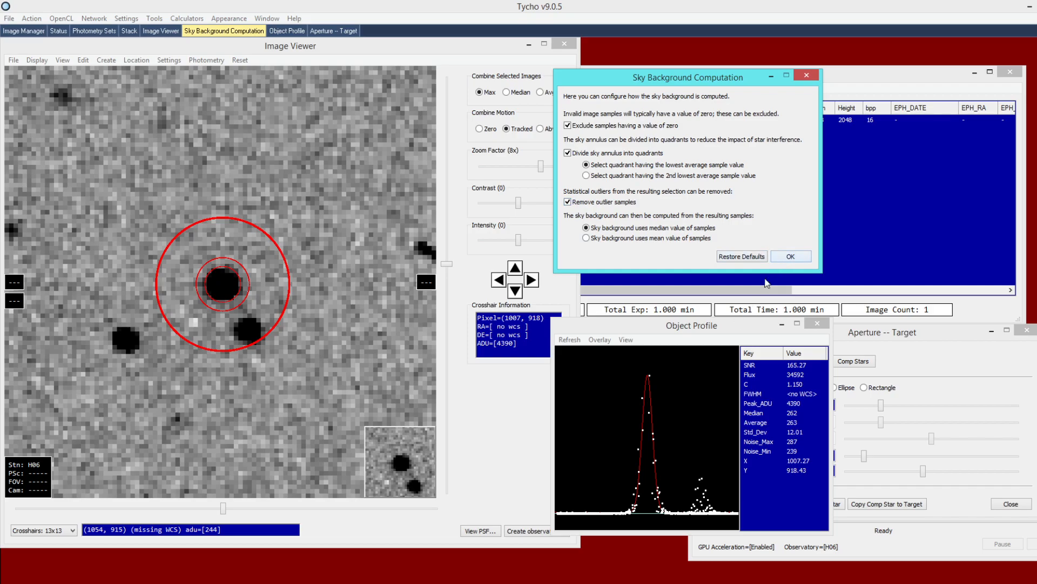
{"action": "left_click", "coordinate": [789, 258]}
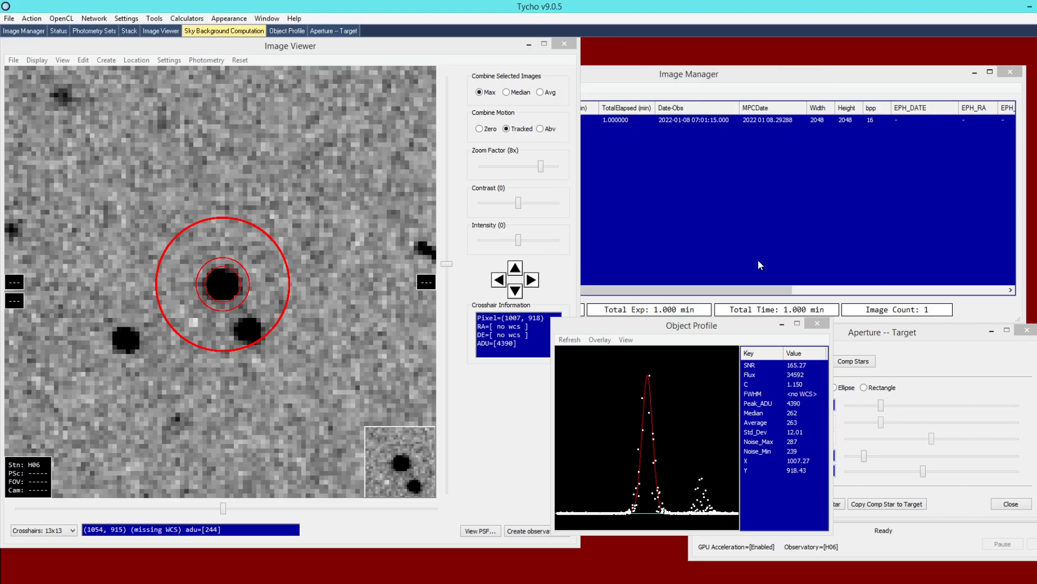